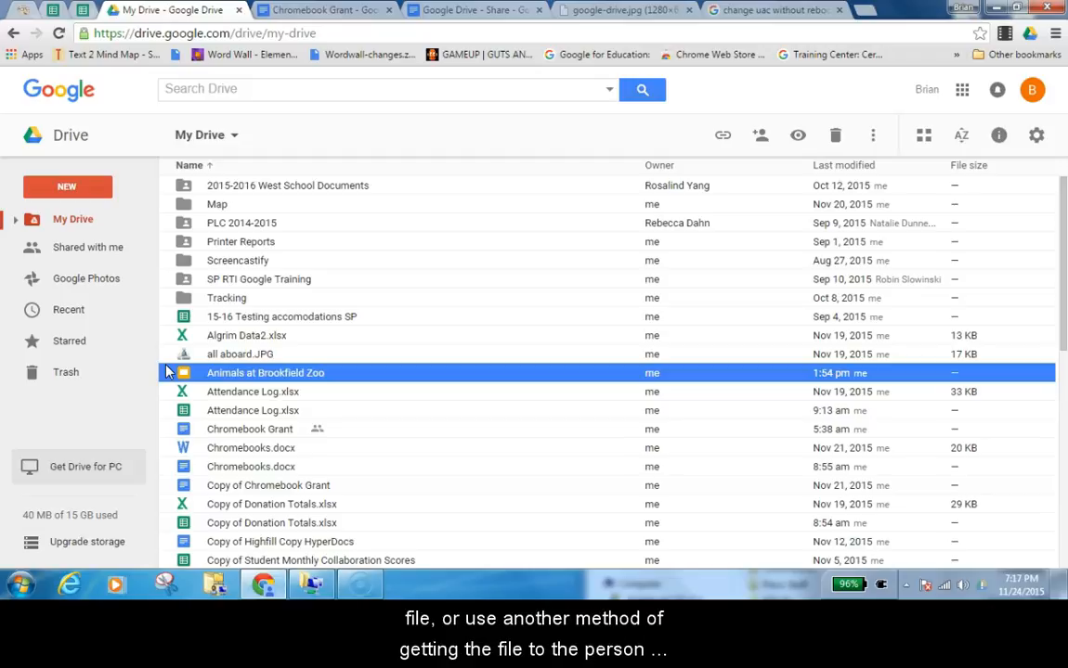
{"action": "left_click", "coordinate": [352, 137]}
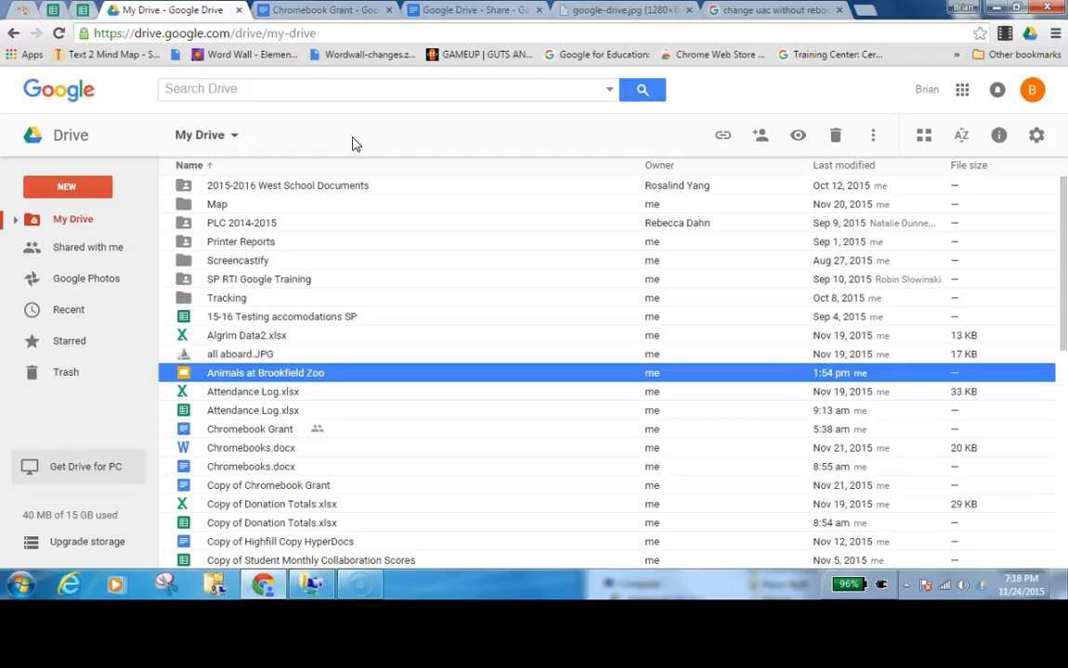
{"action": "left_click", "coordinate": [404, 148]}
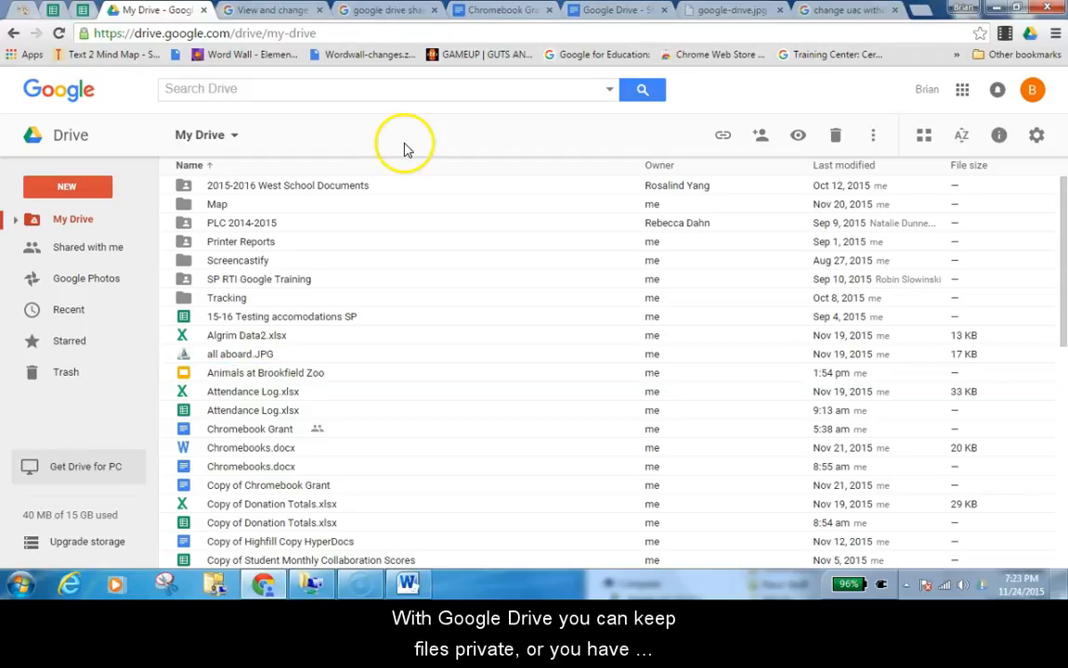
Preview permissions.jpg to review what each access level allows, and close the preview
{"action": "scroll", "coordinate": [418, 245], "scroll_direction": "down", "scroll_amount": 4}
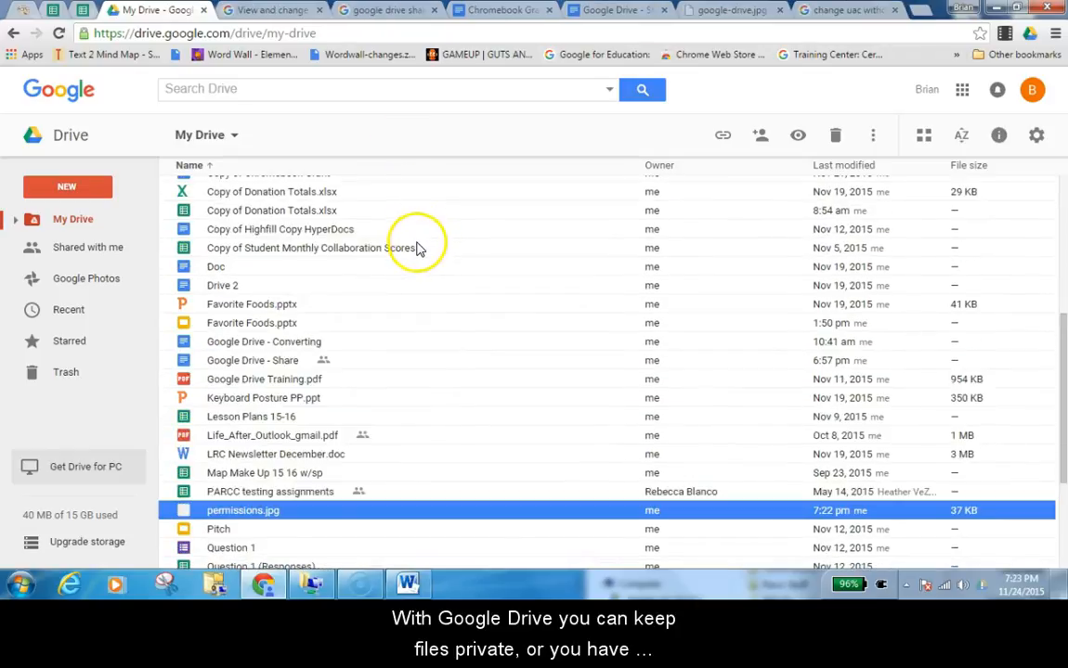
{"action": "scroll", "coordinate": [418, 248], "scroll_direction": "down", "scroll_amount": 1}
{"action": "left_click", "coordinate": [256, 434]}
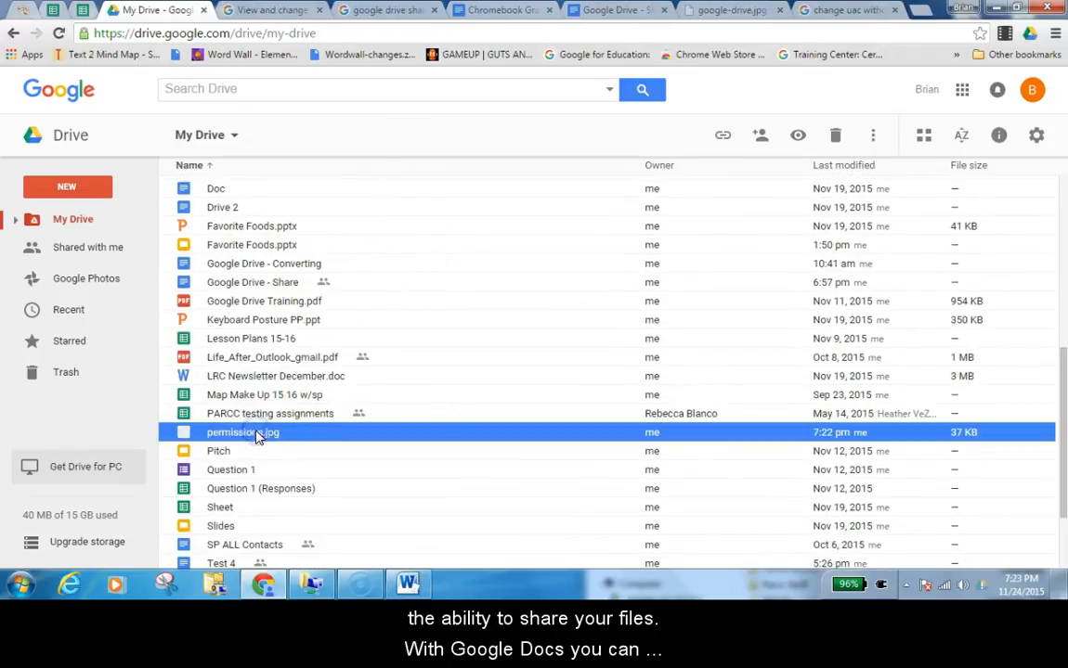
{"action": "double_click", "coordinate": [256, 434]}
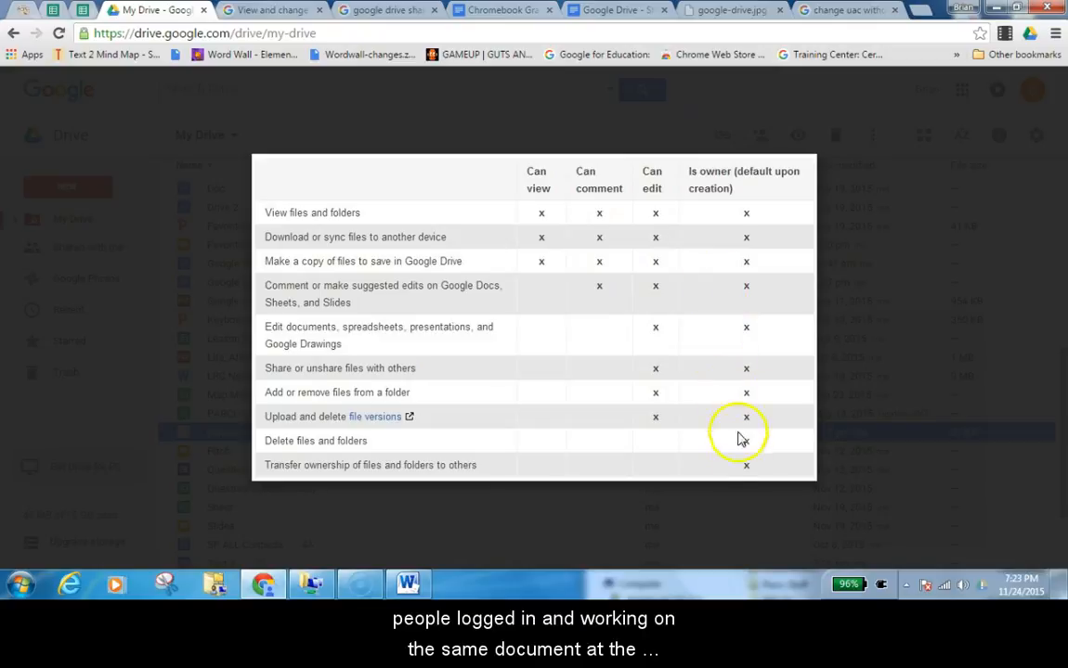
{"action": "mouse_move", "coordinate": [1031, 95]}
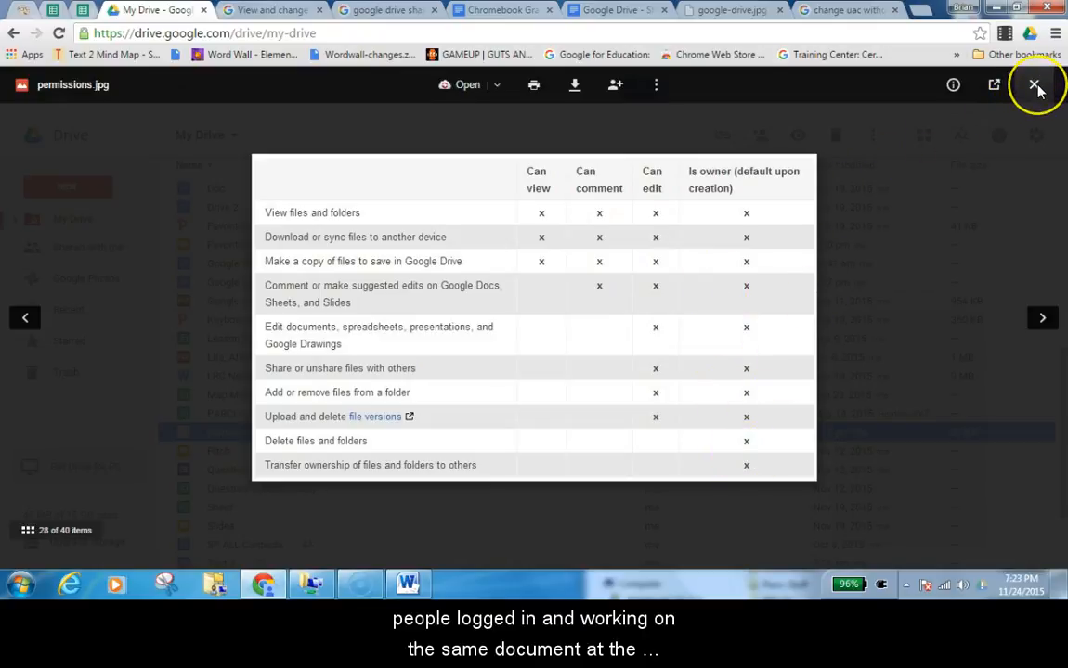
{"action": "left_click", "coordinate": [1036, 87]}
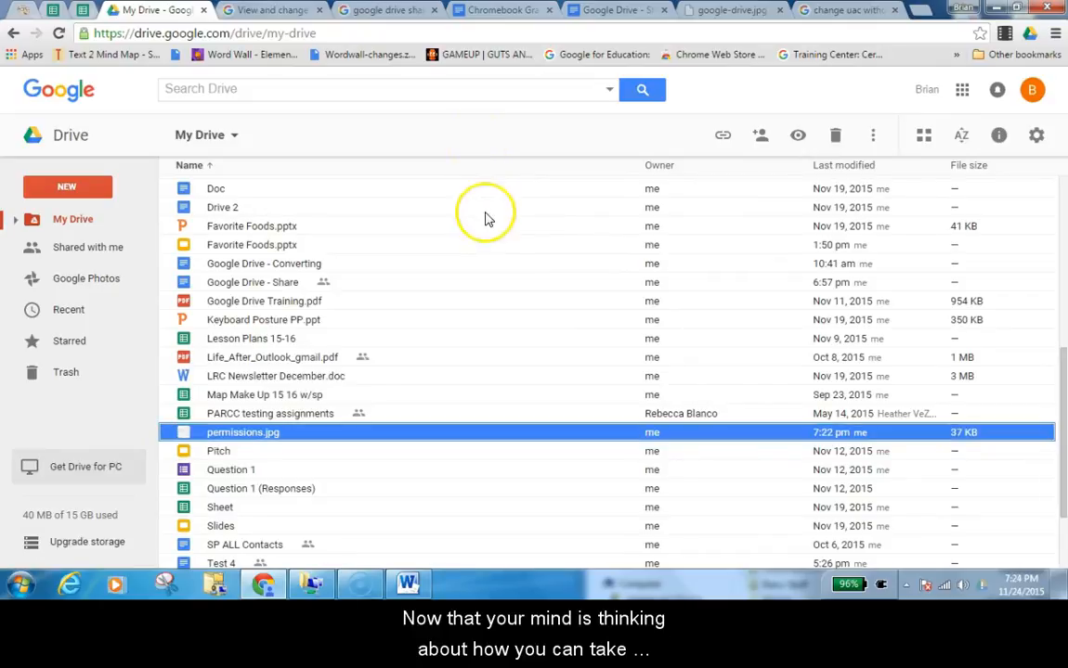
Open the Animals at Brookfield Zoo presentation from My Drive and return to the file list
{"action": "scroll", "coordinate": [484, 258], "scroll_direction": "up", "scroll_amount": 10}
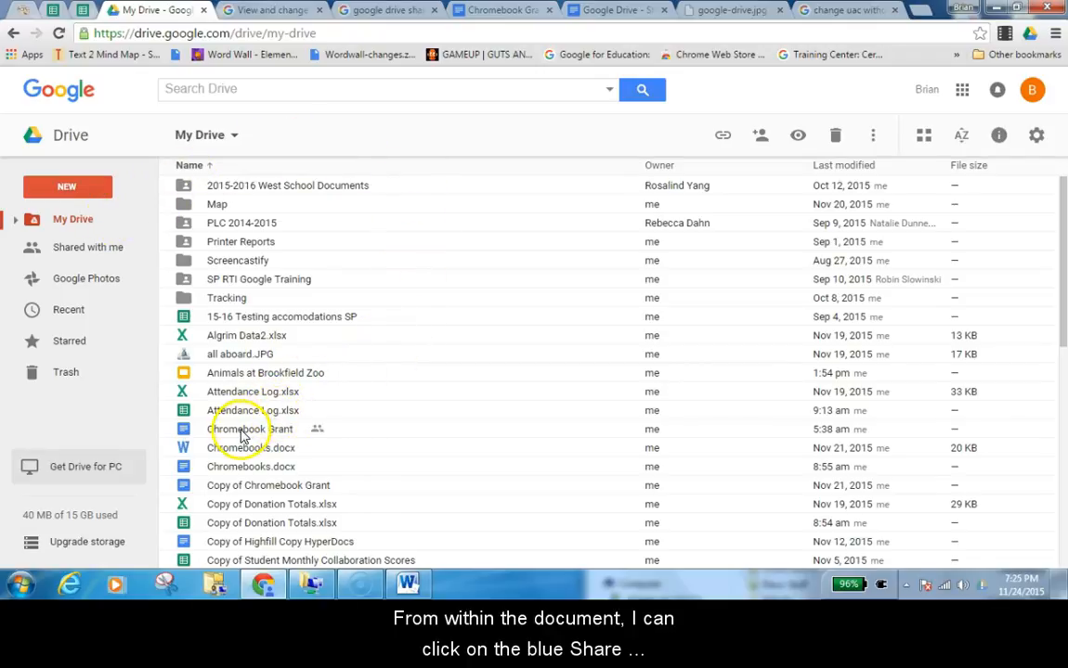
{"action": "left_click", "coordinate": [243, 376]}
{"action": "double_click", "coordinate": [244, 376]}
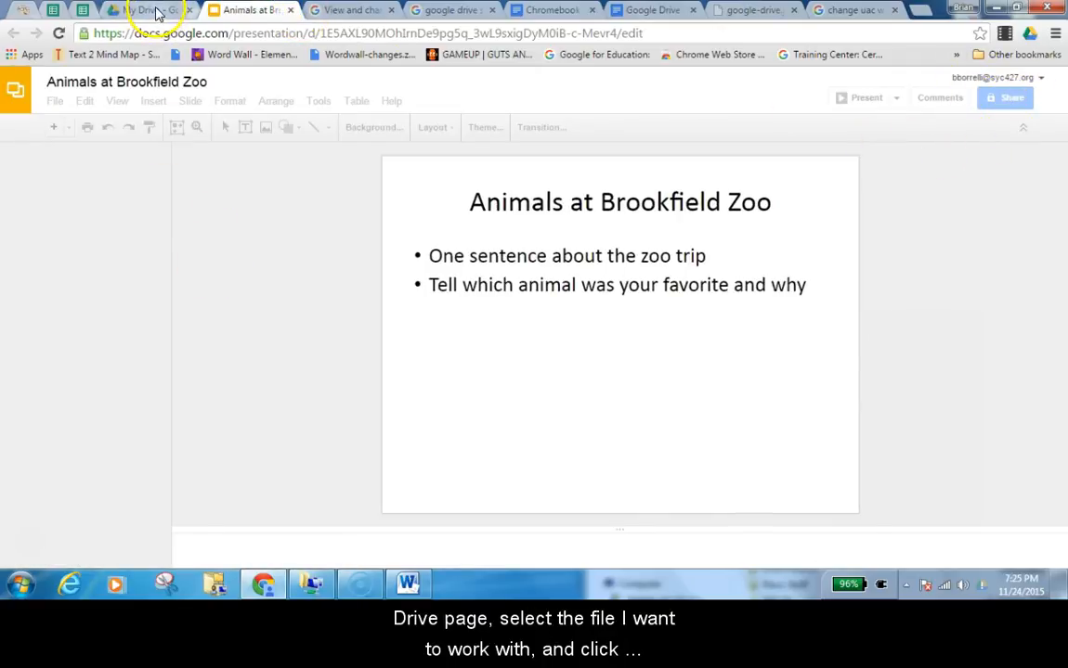
{"action": "left_click", "coordinate": [147, 10]}
Open the sharing settings of the Animals at Brookfield Zoo presentation from the file list
{"action": "left_click", "coordinate": [252, 377]}
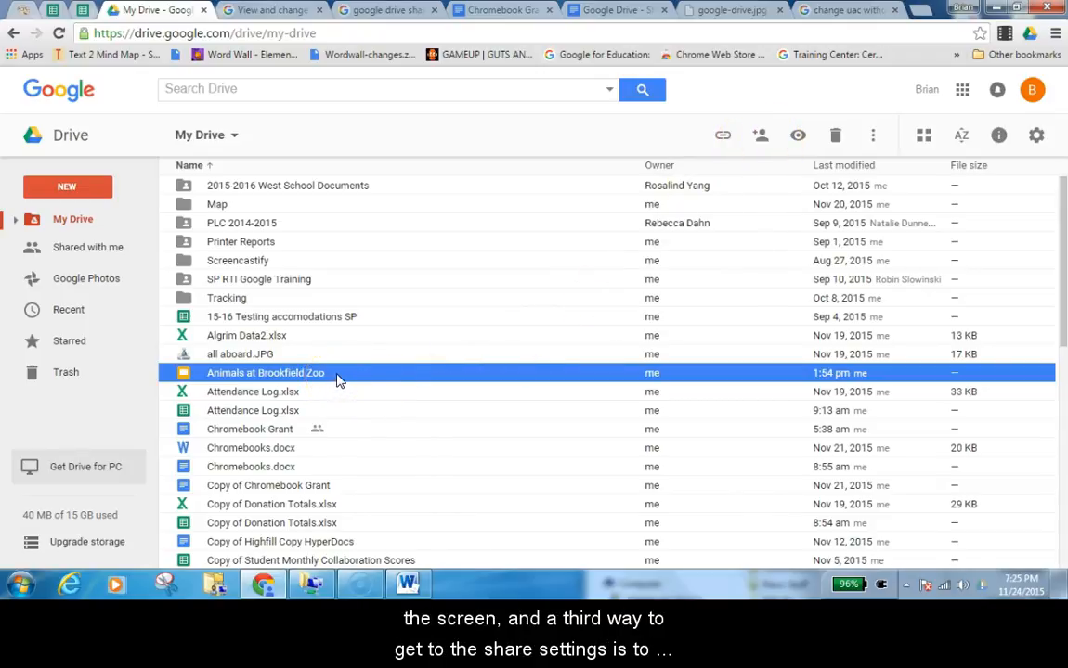
{"action": "right_click", "coordinate": [270, 376]}
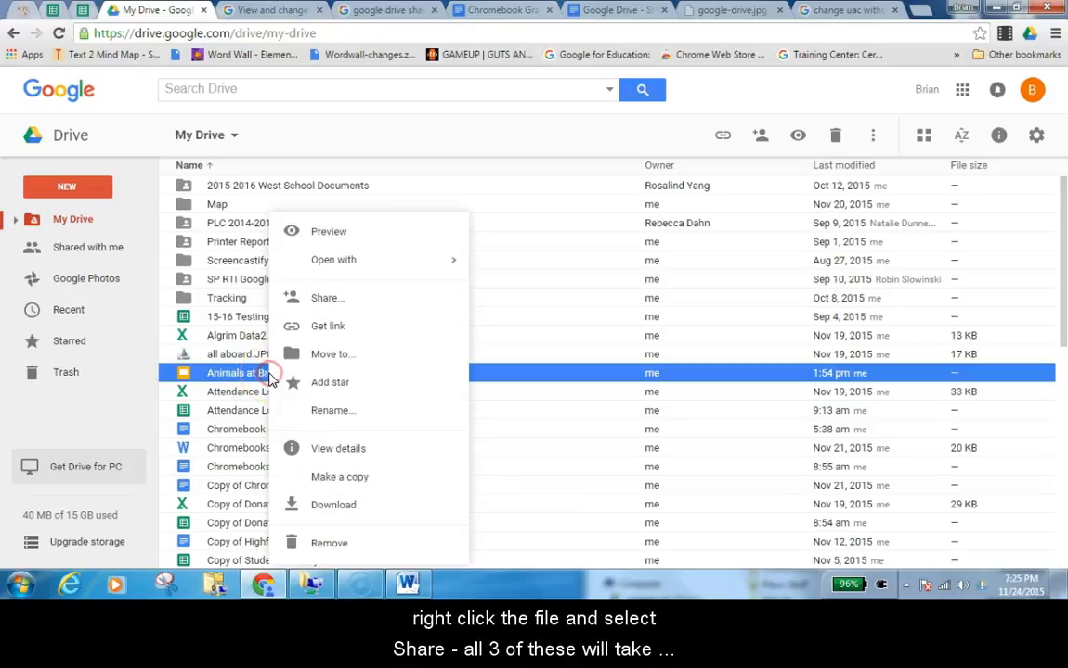
{"action": "left_click", "coordinate": [376, 299]}
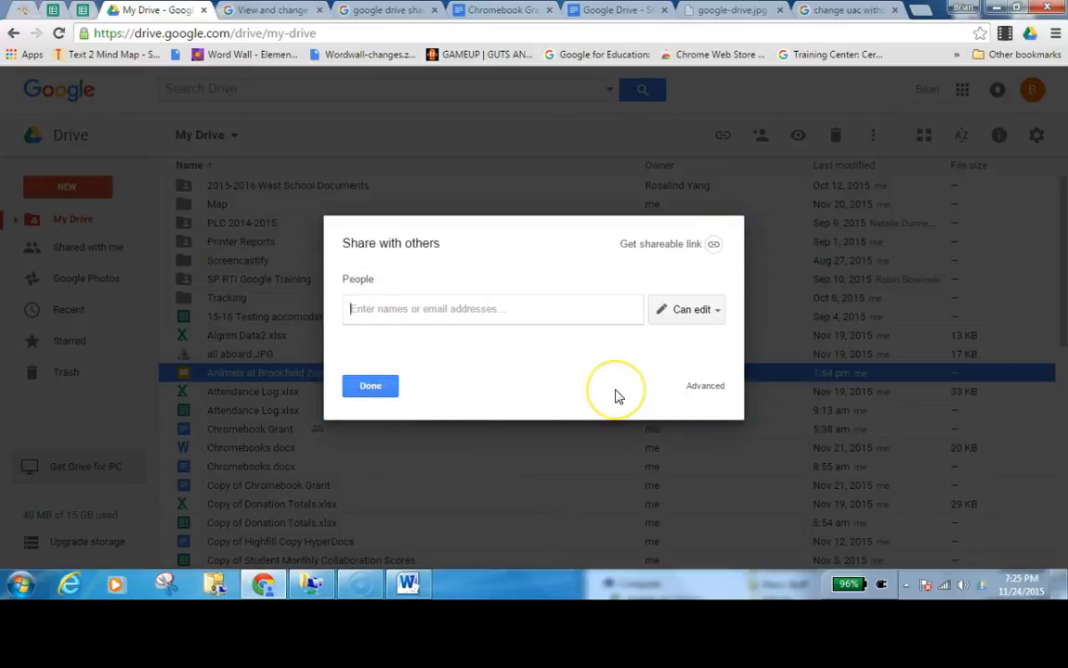
{"action": "left_click", "coordinate": [606, 375]}
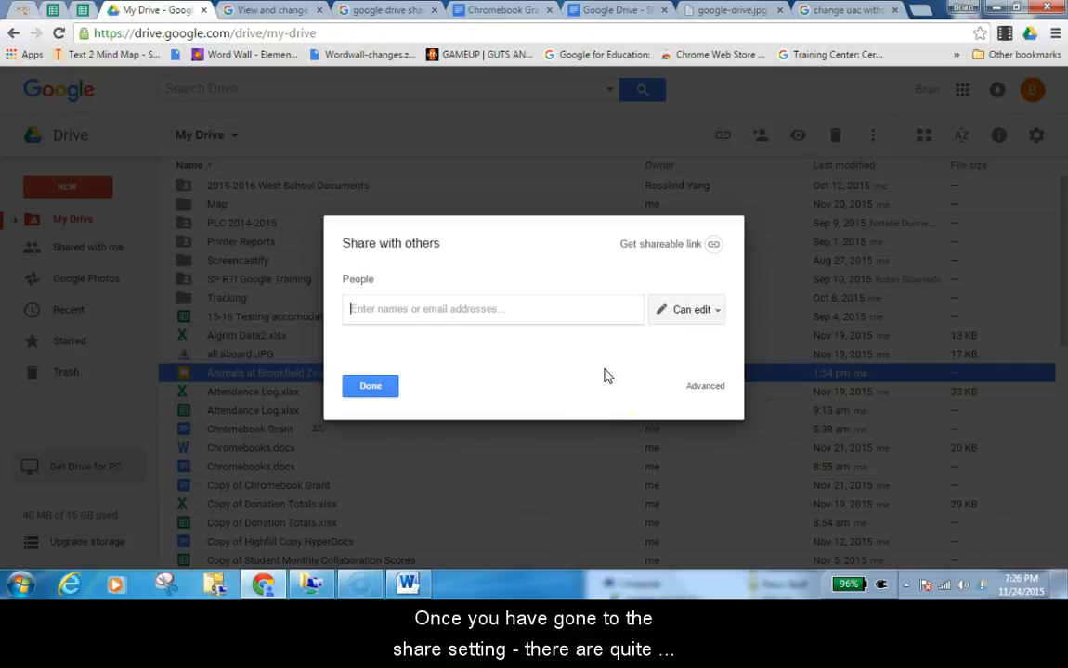
{"action": "left_click", "coordinate": [598, 374]}
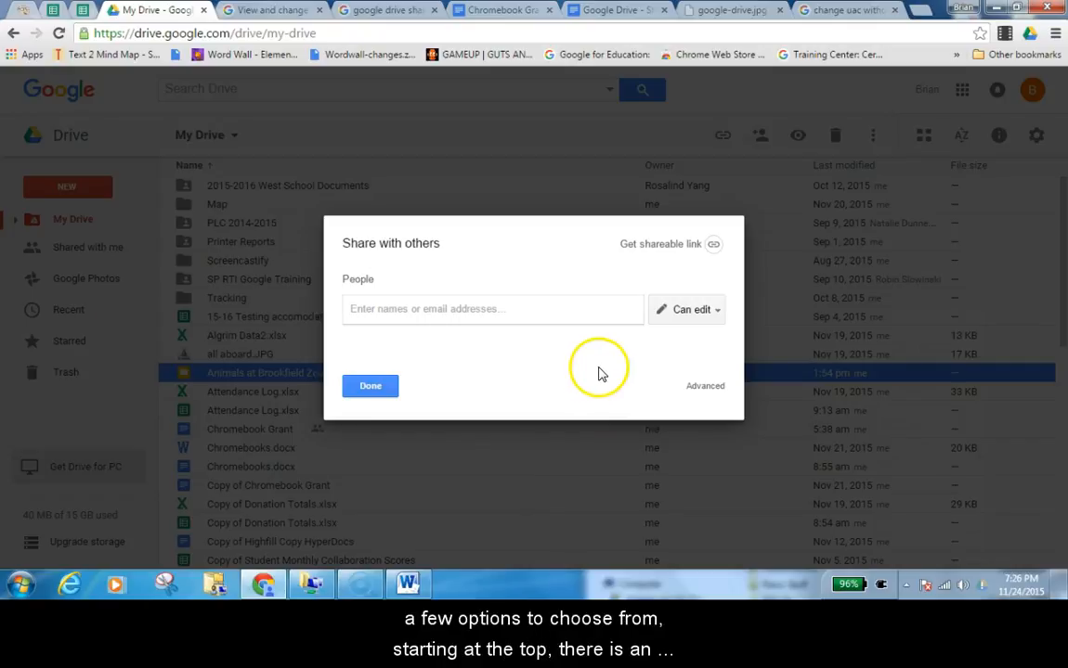
Turn on the shareable link for the presentation and view the available link access levels
{"action": "left_click", "coordinate": [698, 245]}
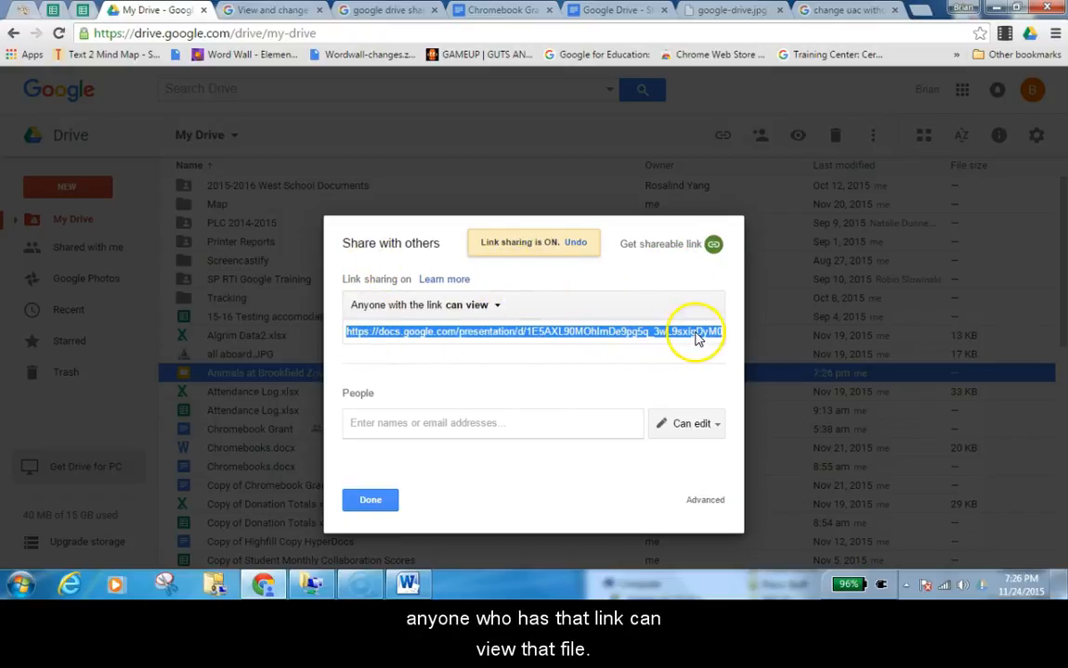
{"action": "left_click", "coordinate": [496, 308]}
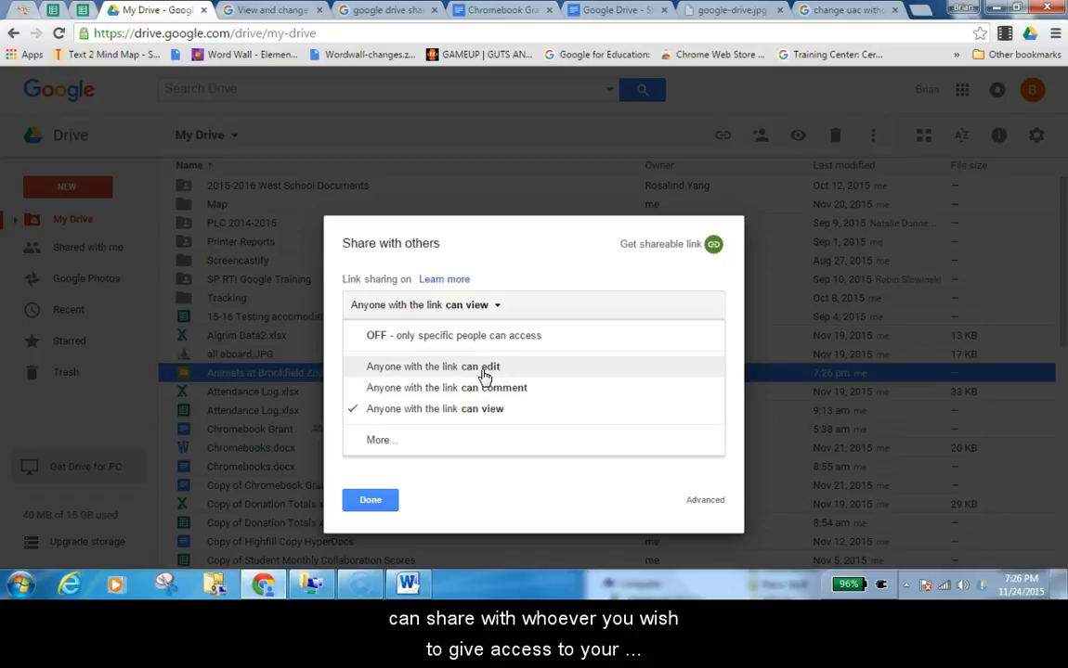
{"action": "left_click", "coordinate": [528, 278]}
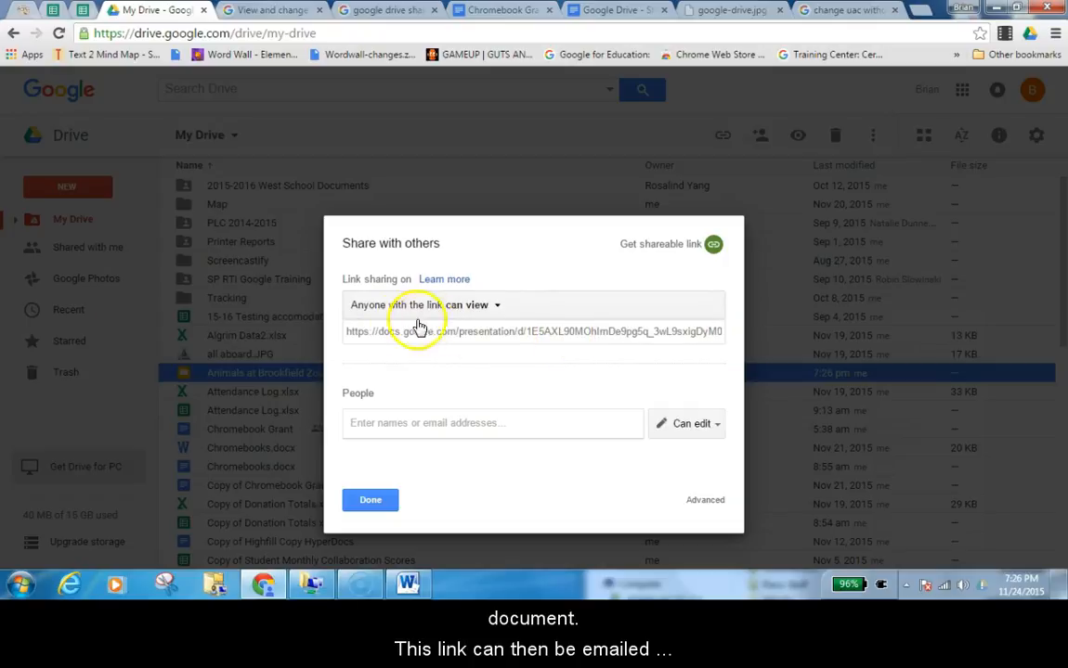
Set the presentation's link sharing to OFF so that only specific people can access it
{"action": "left_click", "coordinate": [497, 309]}
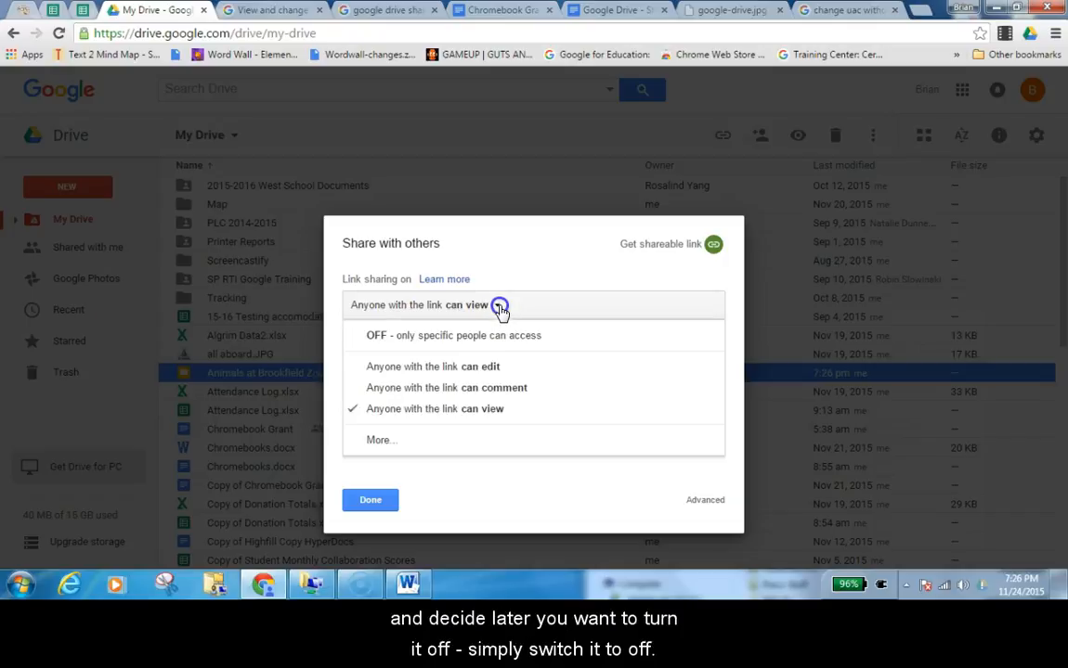
{"action": "left_click", "coordinate": [383, 336]}
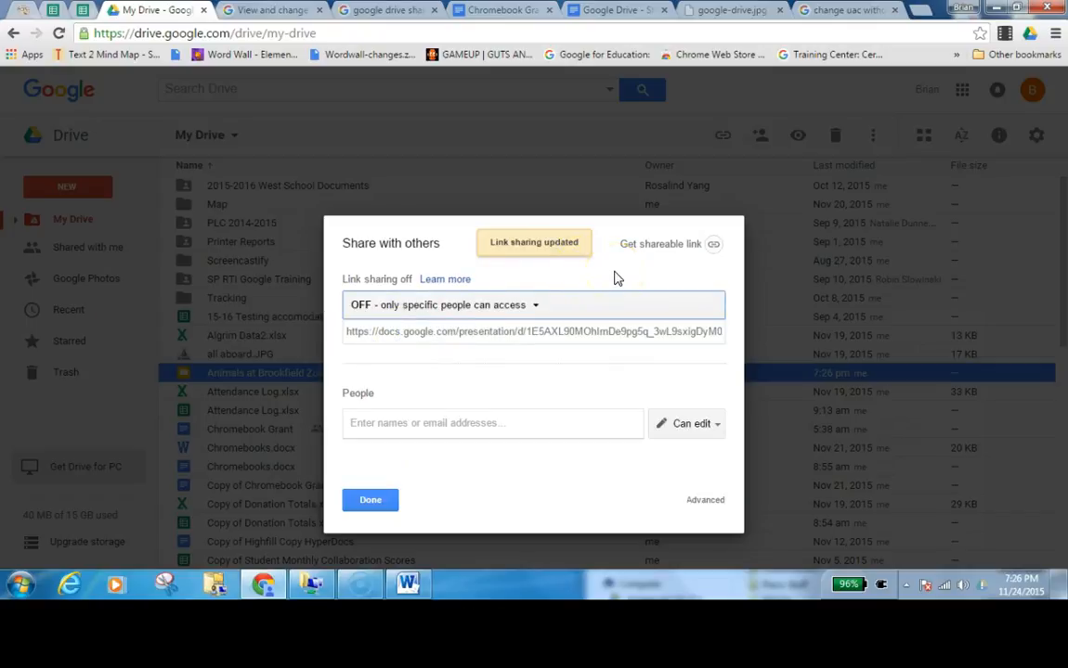
{"action": "left_click", "coordinate": [622, 393]}
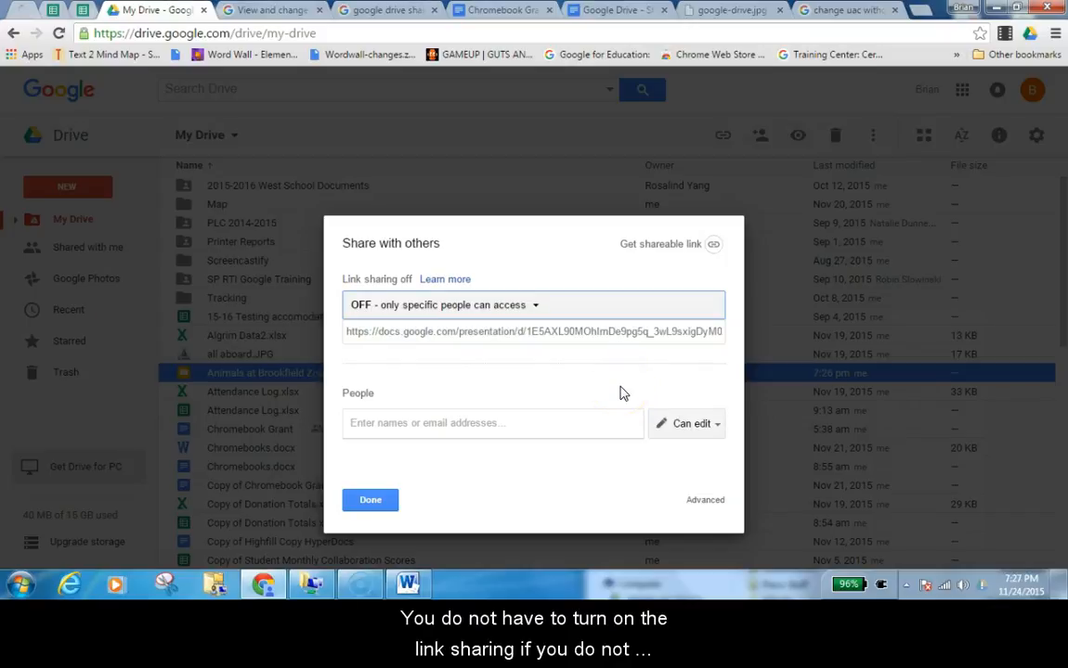
{"action": "left_click", "coordinate": [615, 390]}
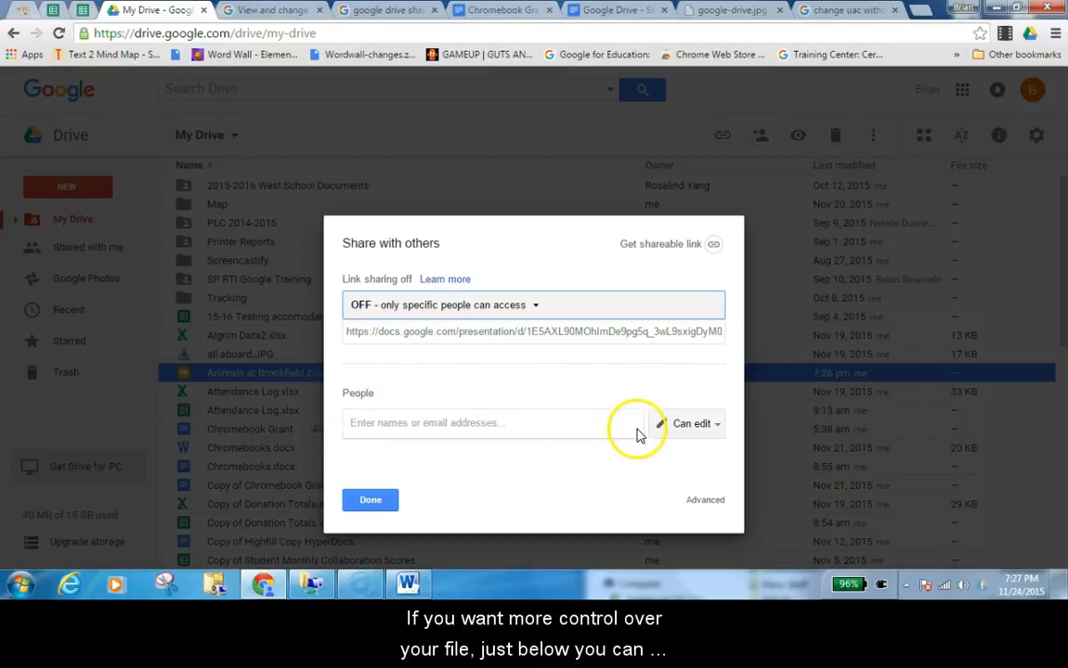
Add three colleagues by their suggested e-mail addresses as people to share the presentation with
{"action": "left_click", "coordinate": [421, 429]}
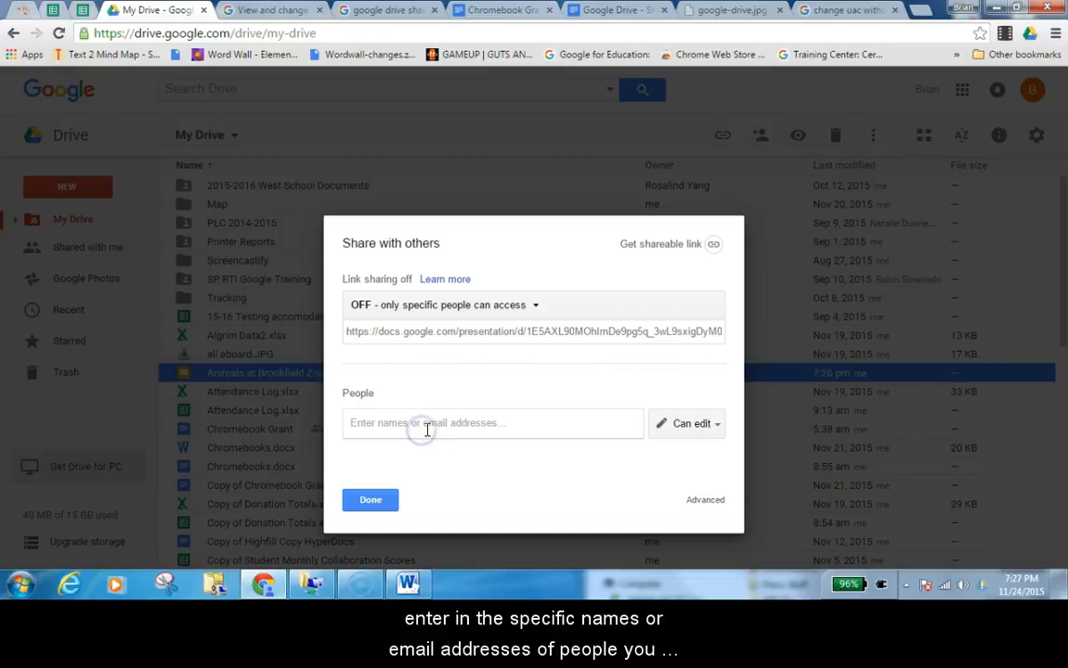
{"action": "type", "text": "mbu"}
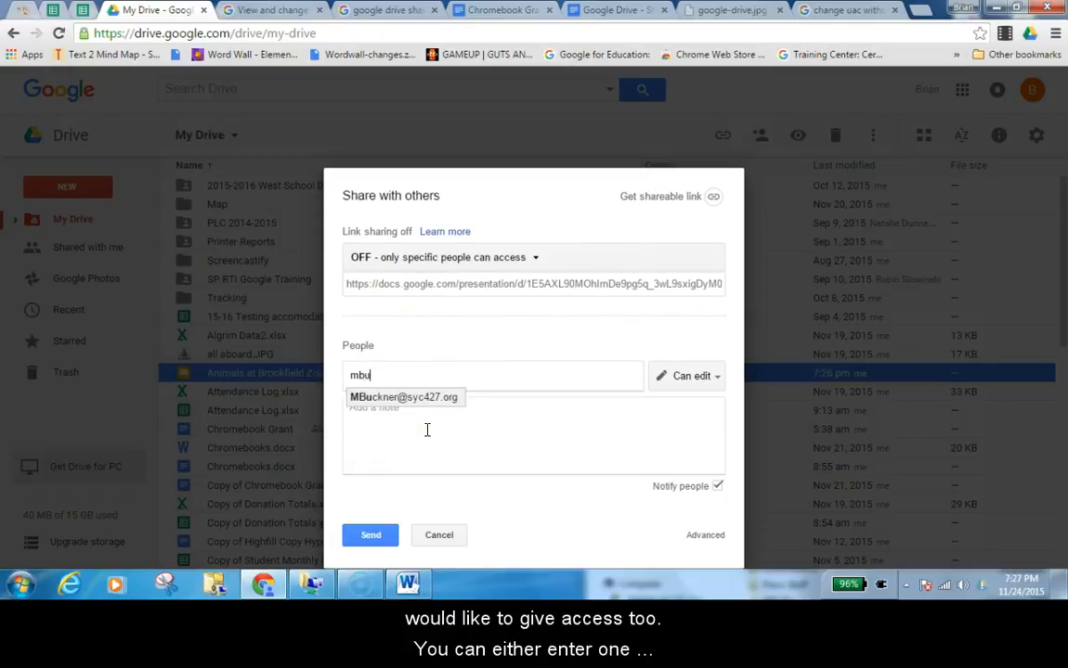
{"action": "left_click", "coordinate": [431, 396]}
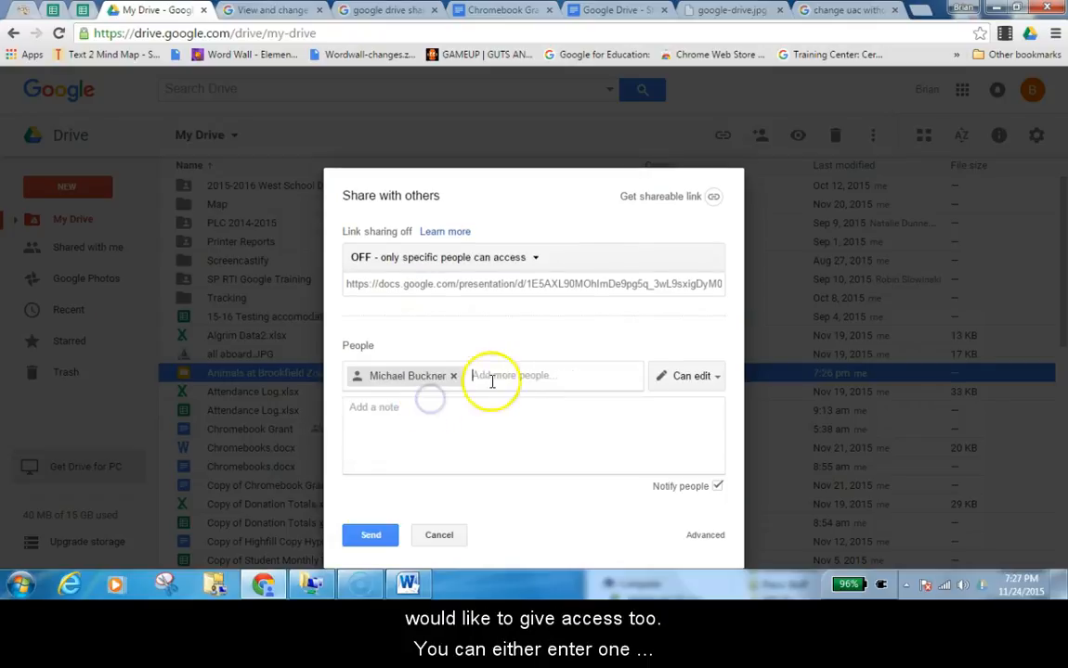
{"action": "type", "text": "je"}
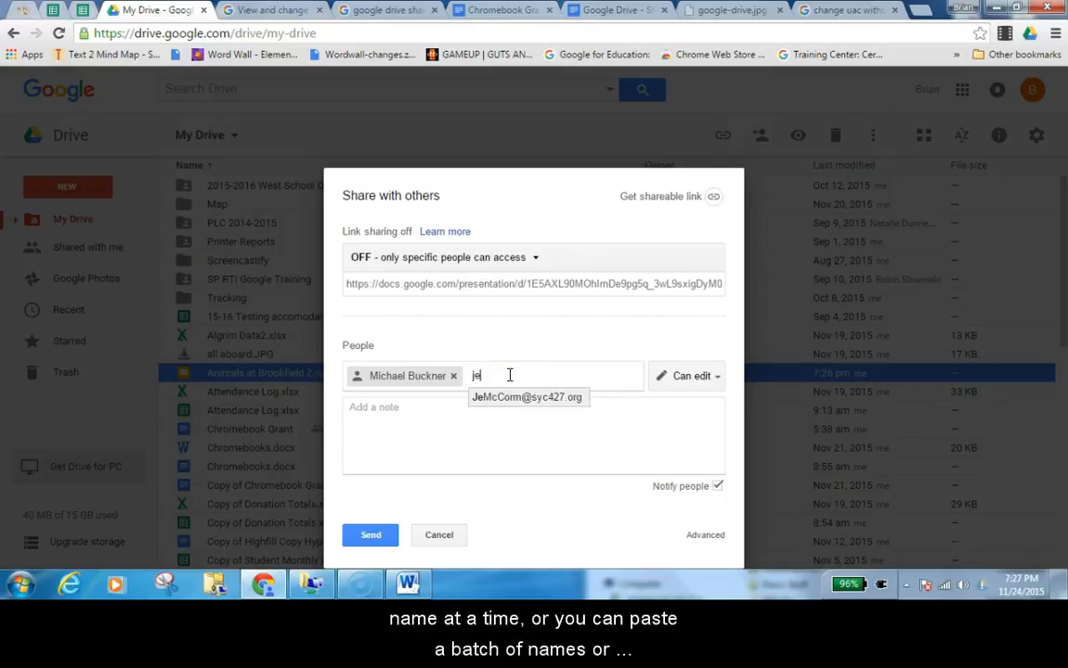
{"action": "left_click", "coordinate": [509, 398]}
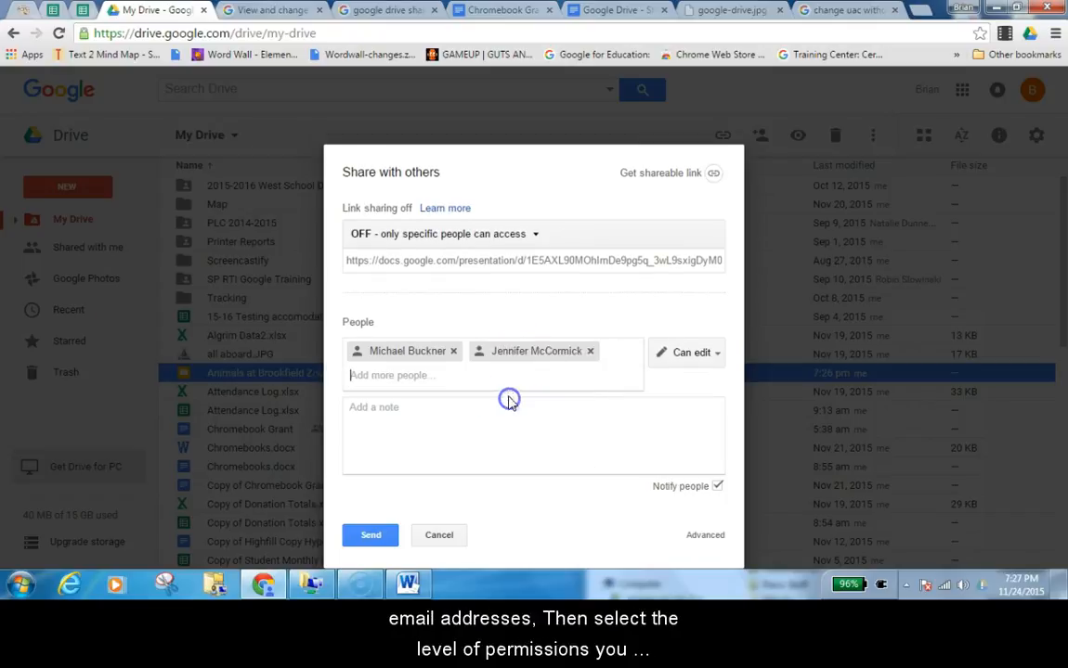
{"action": "type", "text": "nd"}
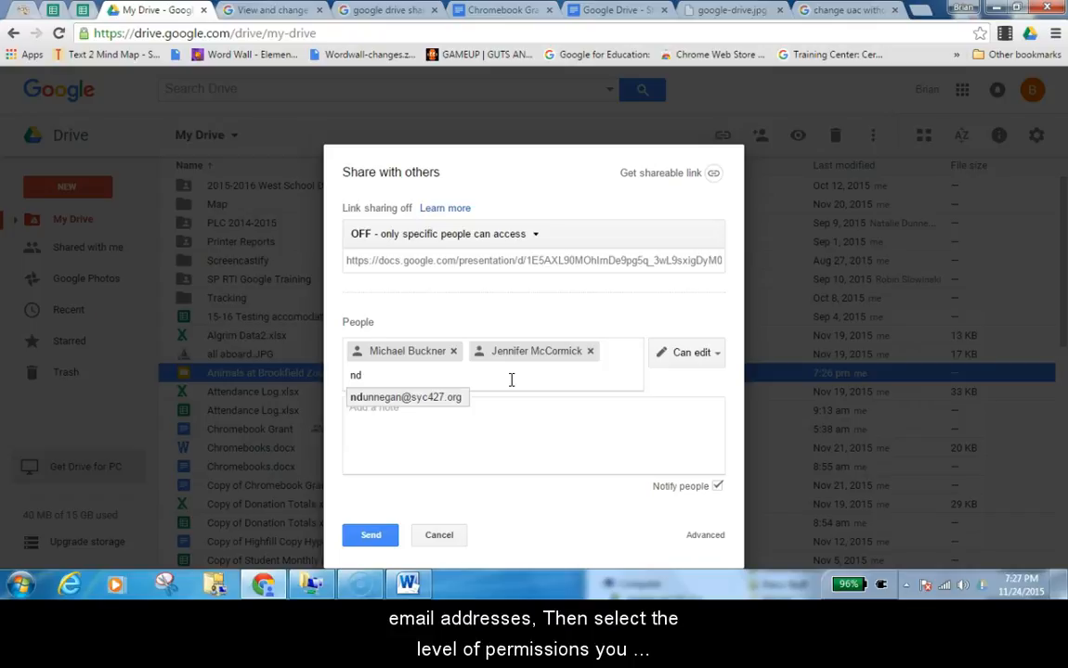
{"action": "left_click", "coordinate": [448, 397]}
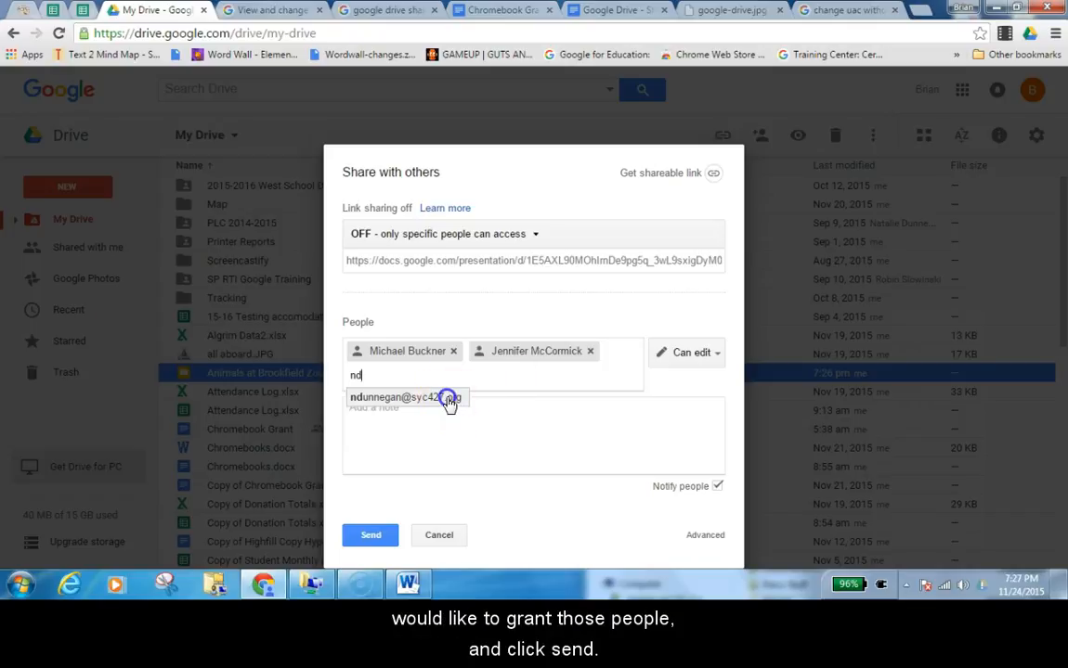
Set the invited people's permission to Can view and add the note "Please edit!"
{"action": "left_click", "coordinate": [711, 355]}
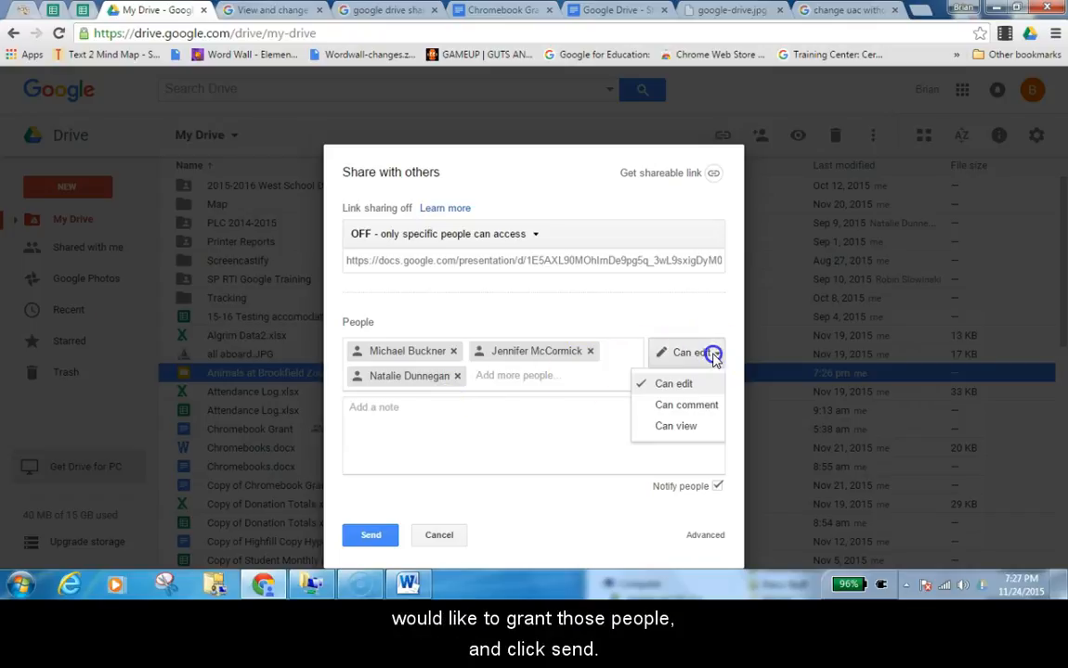
{"action": "left_click", "coordinate": [686, 429]}
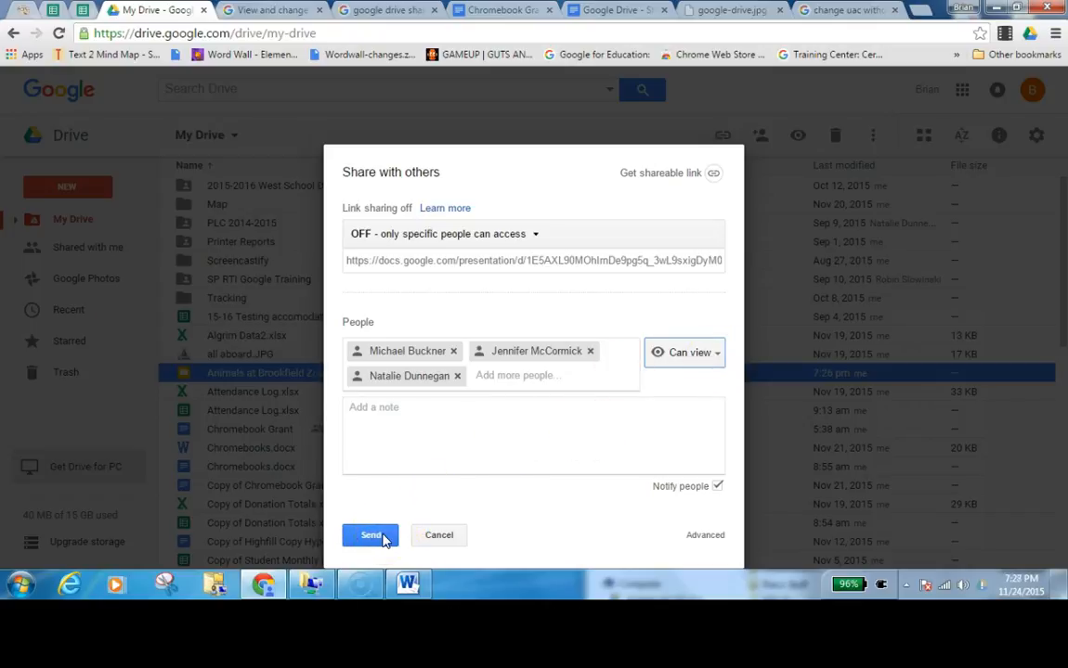
{"action": "left_click", "coordinate": [440, 428]}
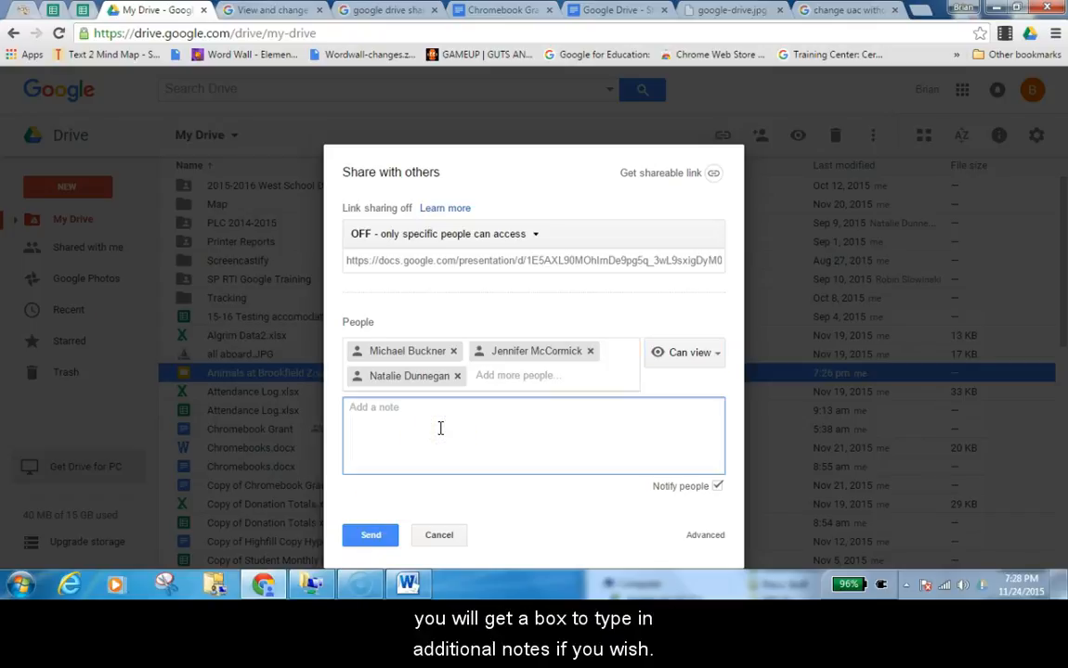
{"action": "left_click", "coordinate": [395, 412]}
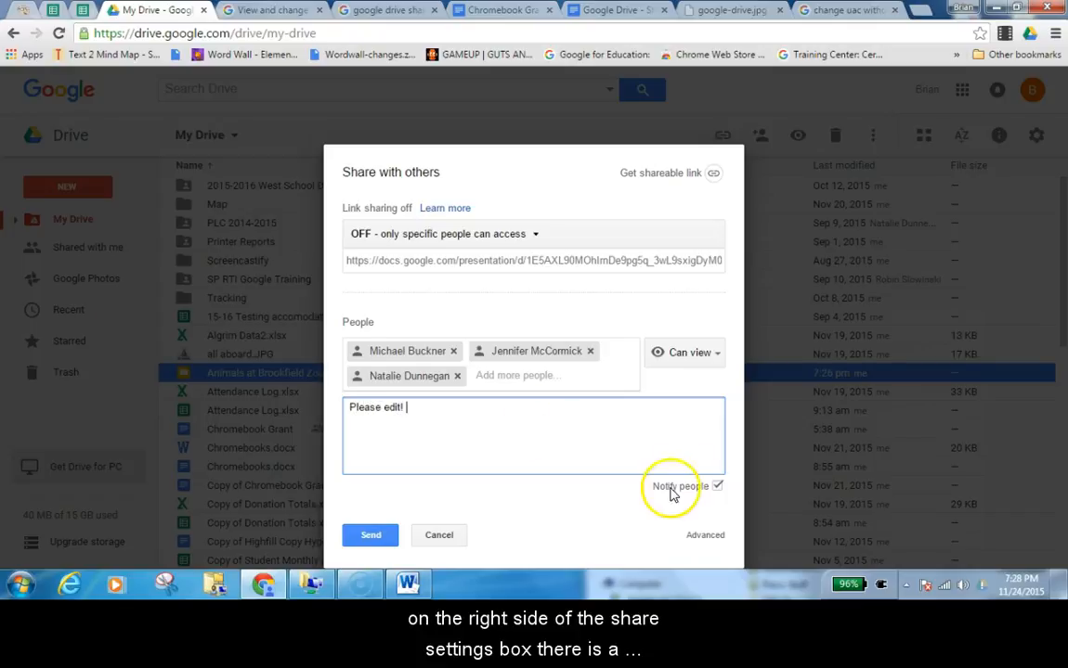
Turn Notify people off and back on for the invitation, and open the advanced sharing settings
{"action": "left_click", "coordinate": [720, 489]}
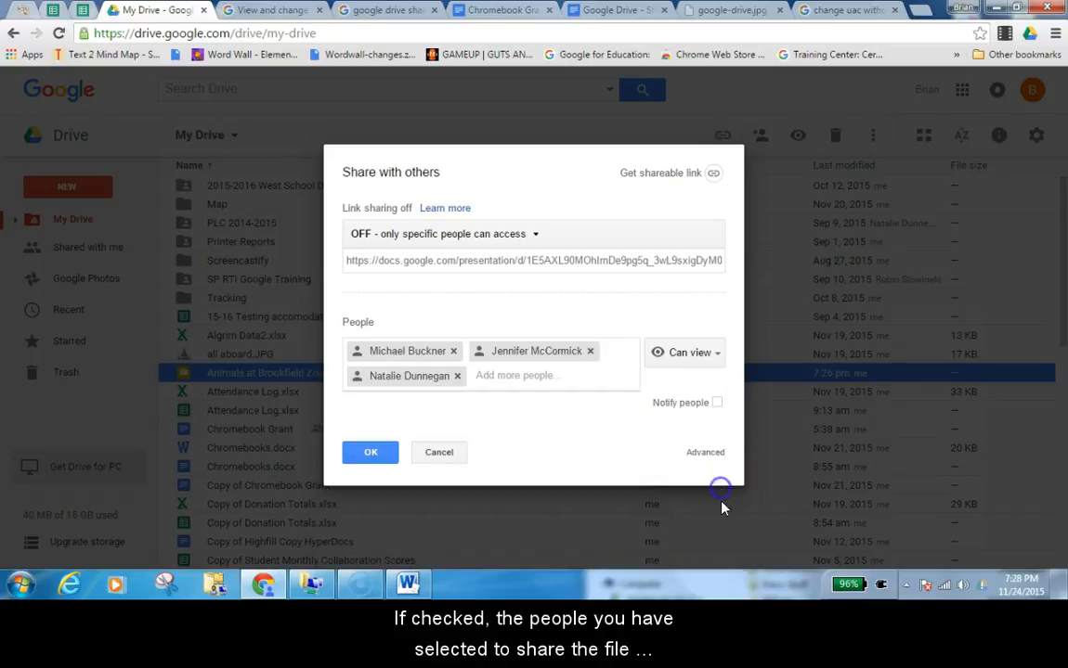
{"action": "left_click", "coordinate": [716, 405]}
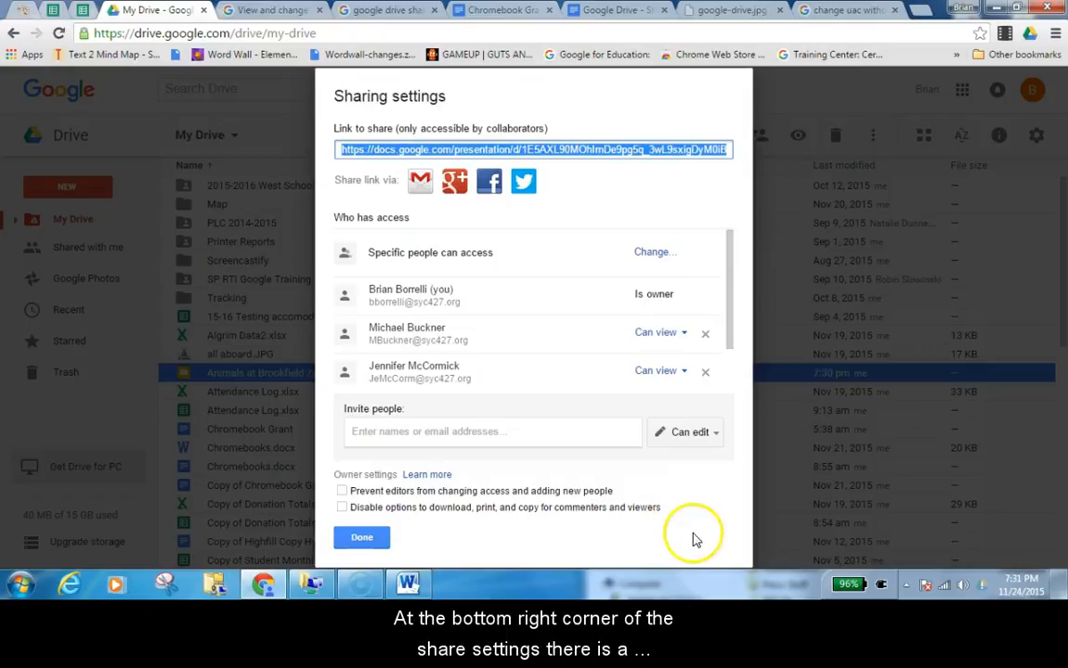
{"action": "left_click", "coordinate": [693, 538]}
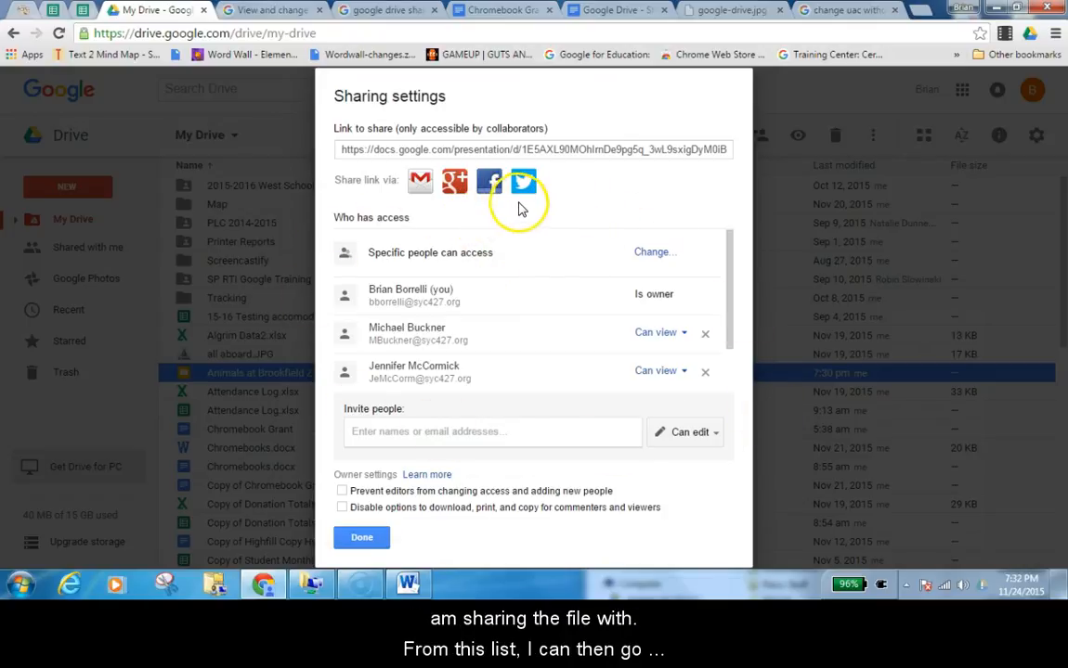
Remove the first invited colleague from the presentation's access list, set the second colleague to Can edit, and save the sharing settings
{"action": "left_click_drag", "start_coordinate": [736, 295], "coordinate": [740, 364]}
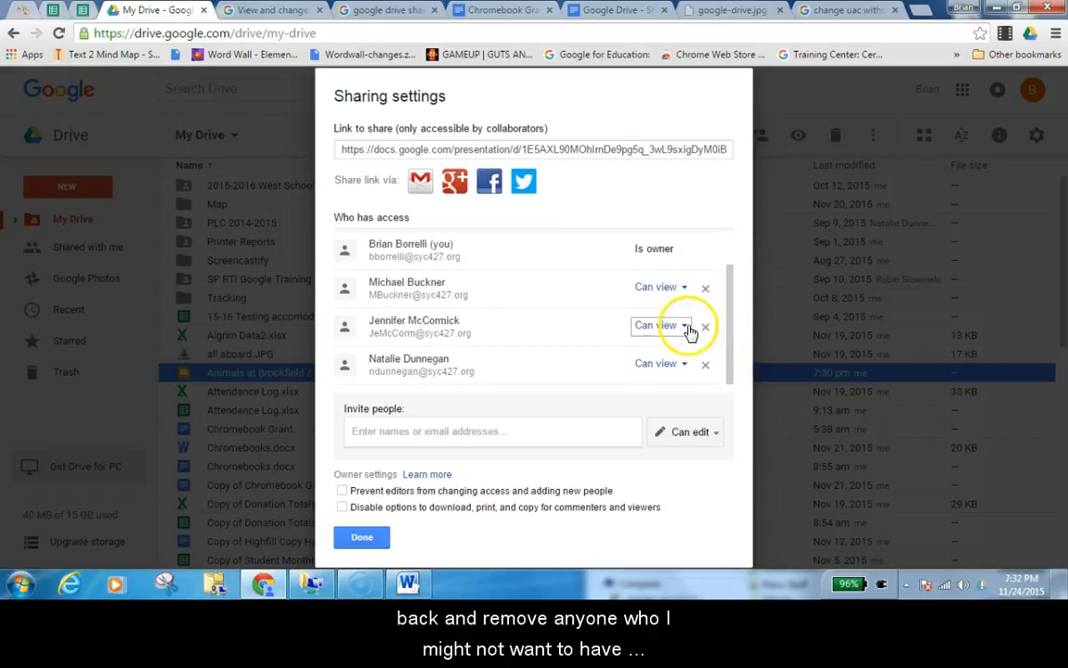
{"action": "left_click", "coordinate": [704, 289]}
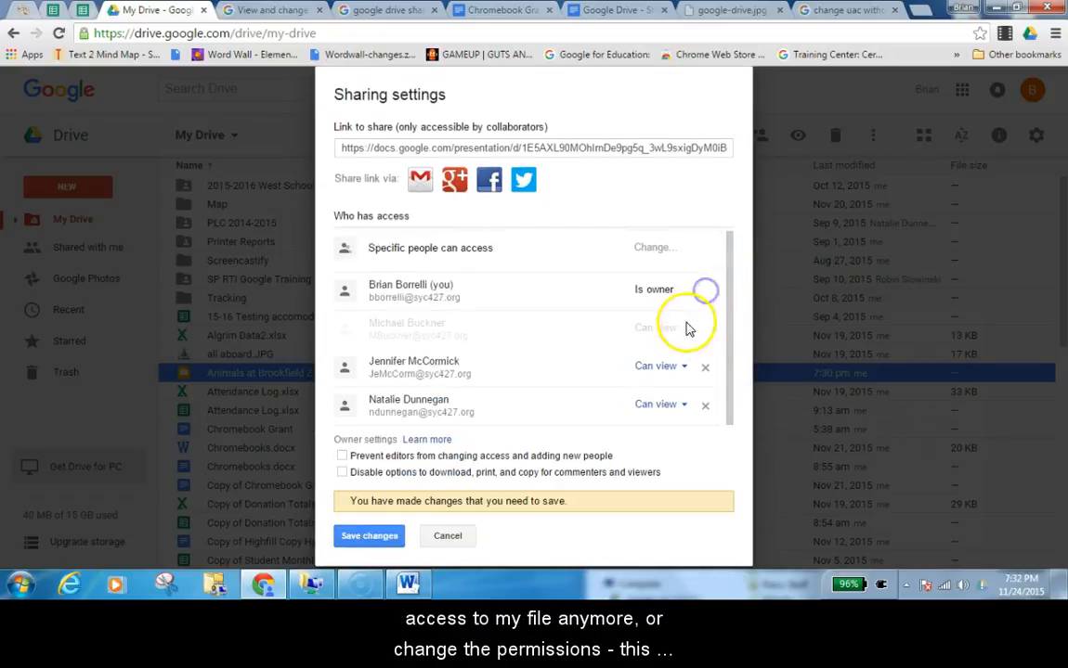
{"action": "left_click", "coordinate": [687, 368]}
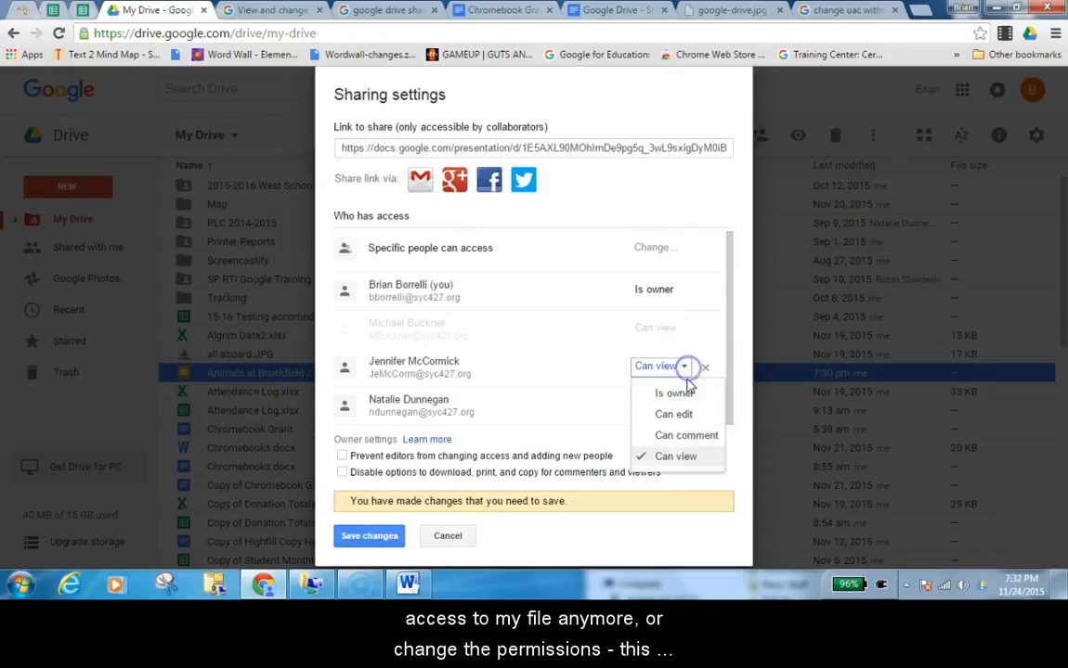
{"action": "left_click", "coordinate": [674, 414]}
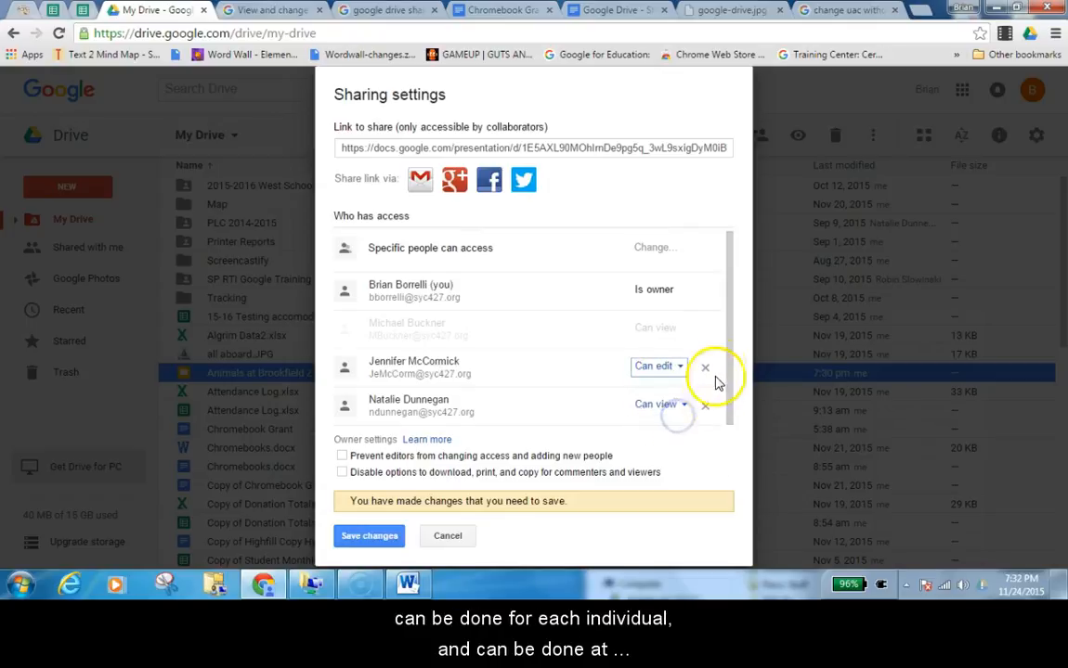
{"action": "left_click", "coordinate": [742, 353]}
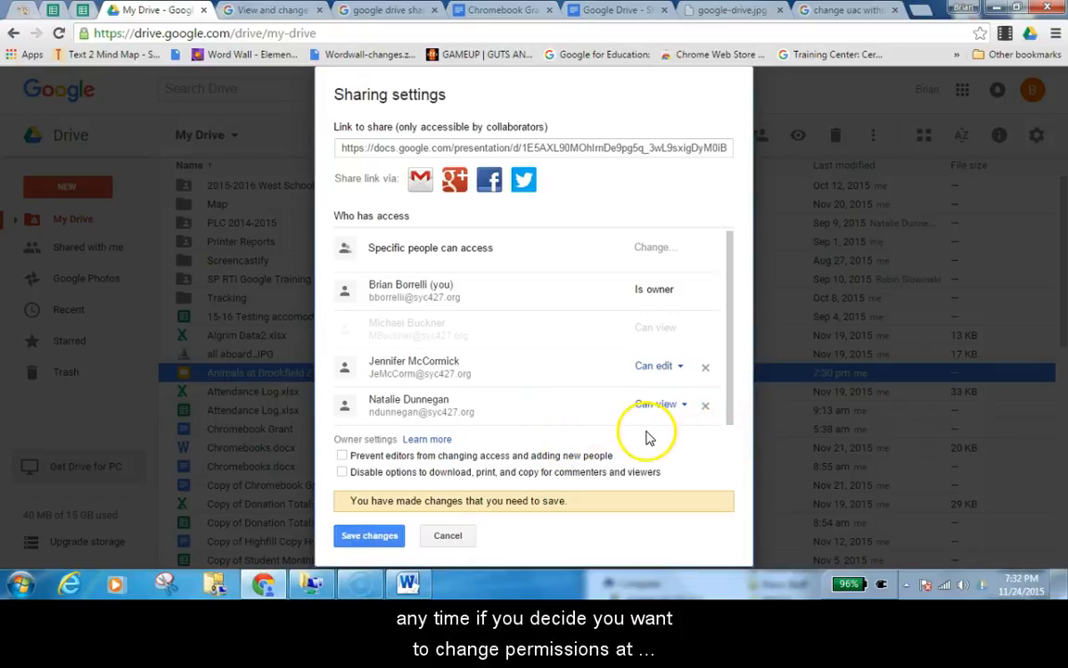
{"action": "left_click", "coordinate": [379, 538]}
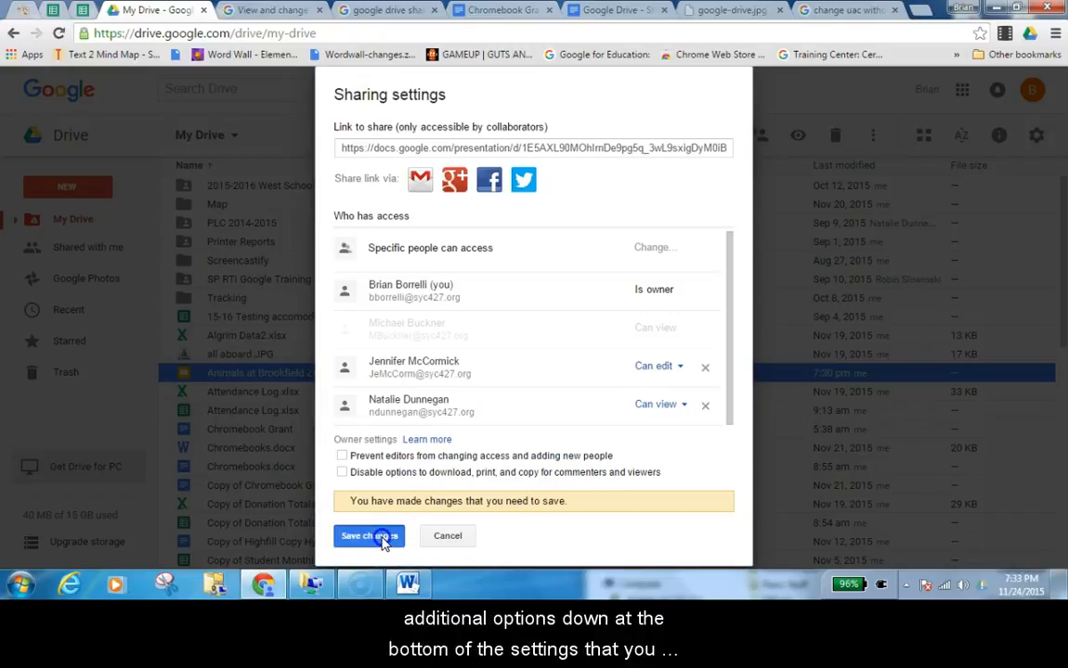
{"action": "left_click", "coordinate": [341, 457]}
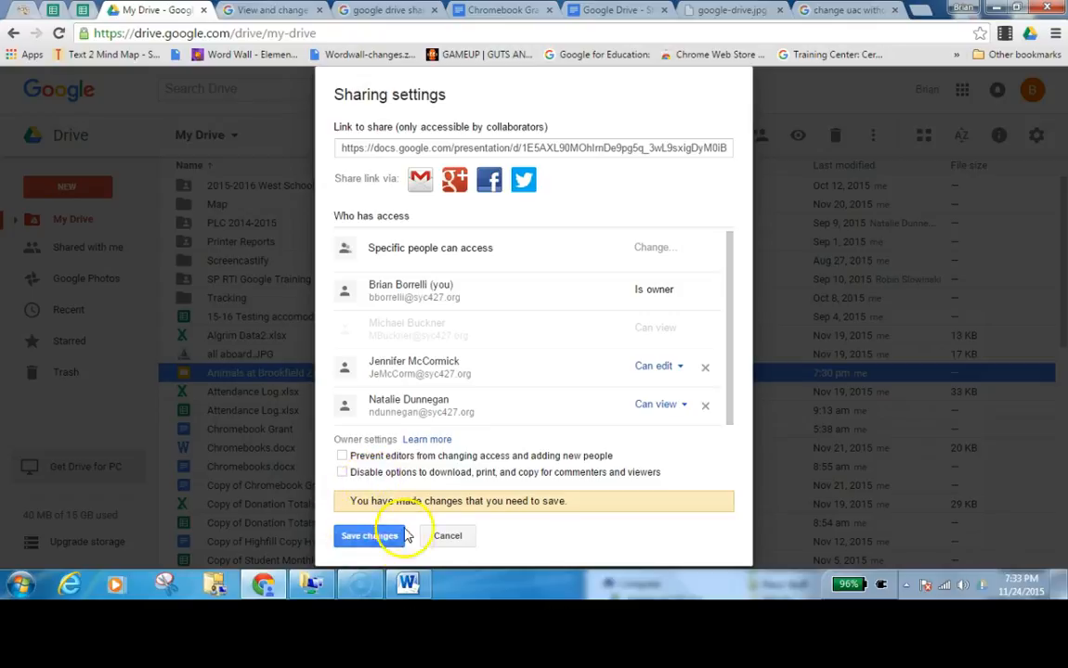
{"action": "left_click", "coordinate": [369, 538]}
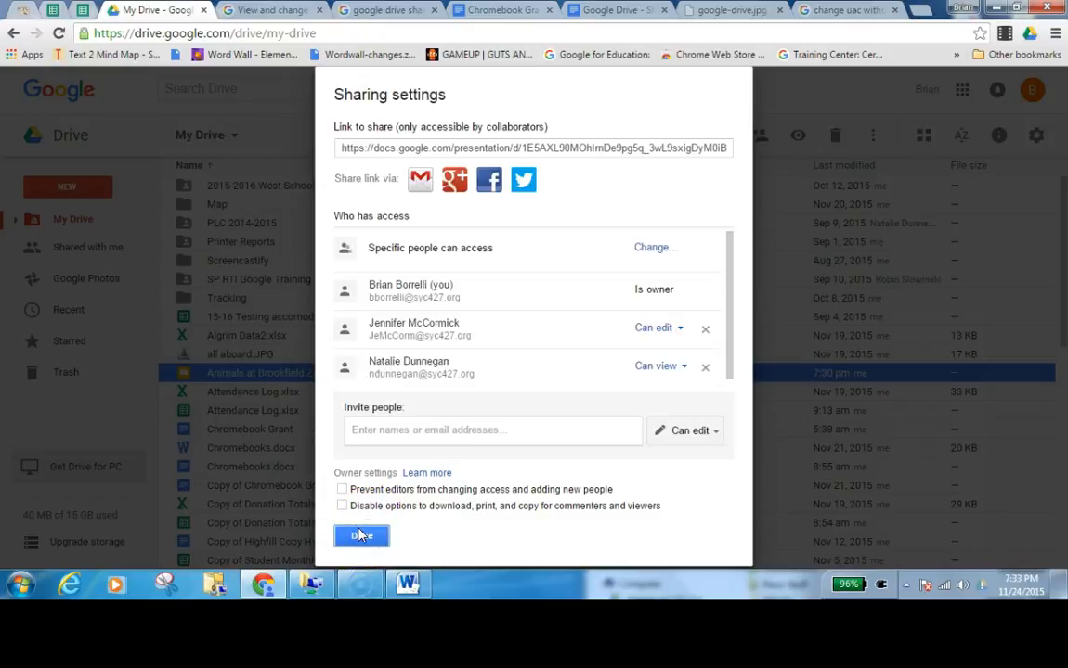
{"action": "left_click", "coordinate": [362, 536]}
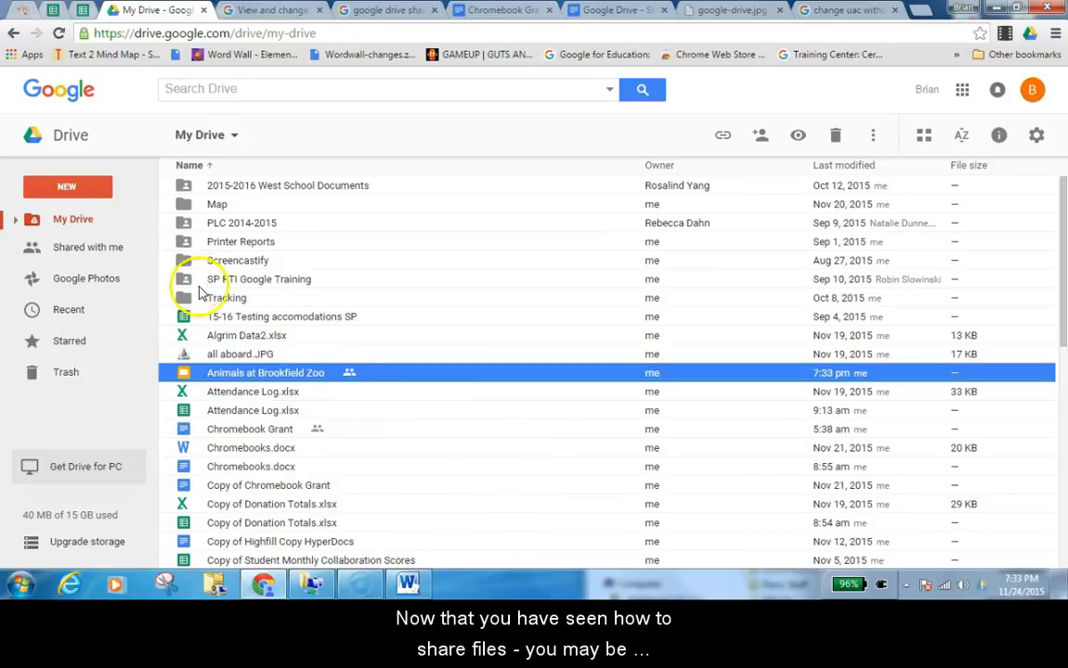
Examine the full list of people who have access to the 2015-2016 West School Documents folder
{"action": "left_click", "coordinate": [154, 222]}
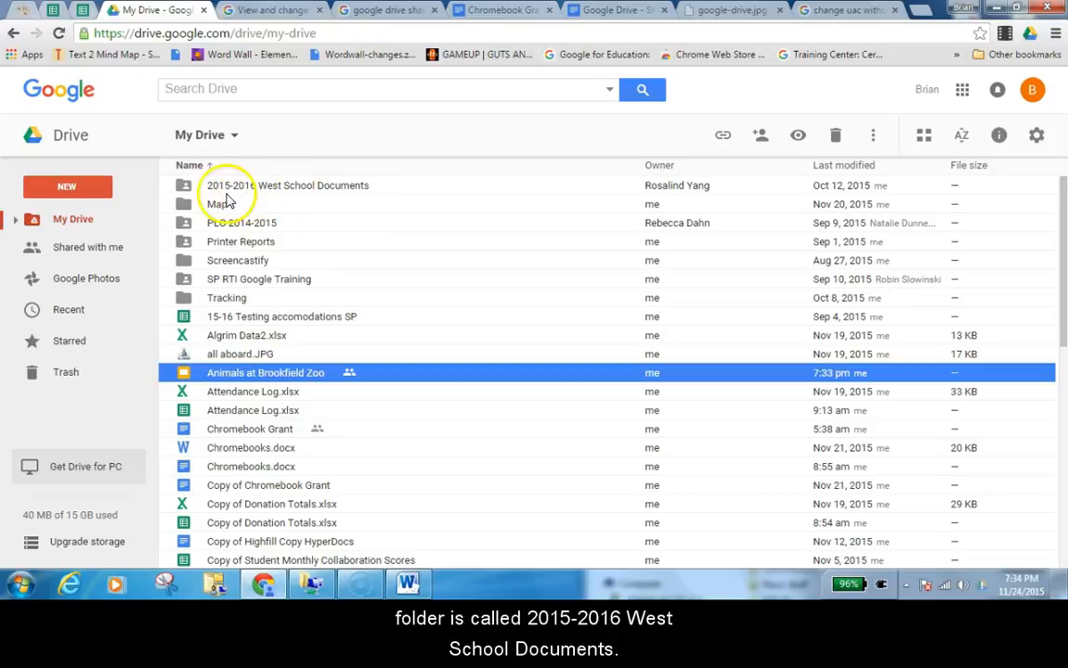
{"action": "left_click", "coordinate": [319, 186]}
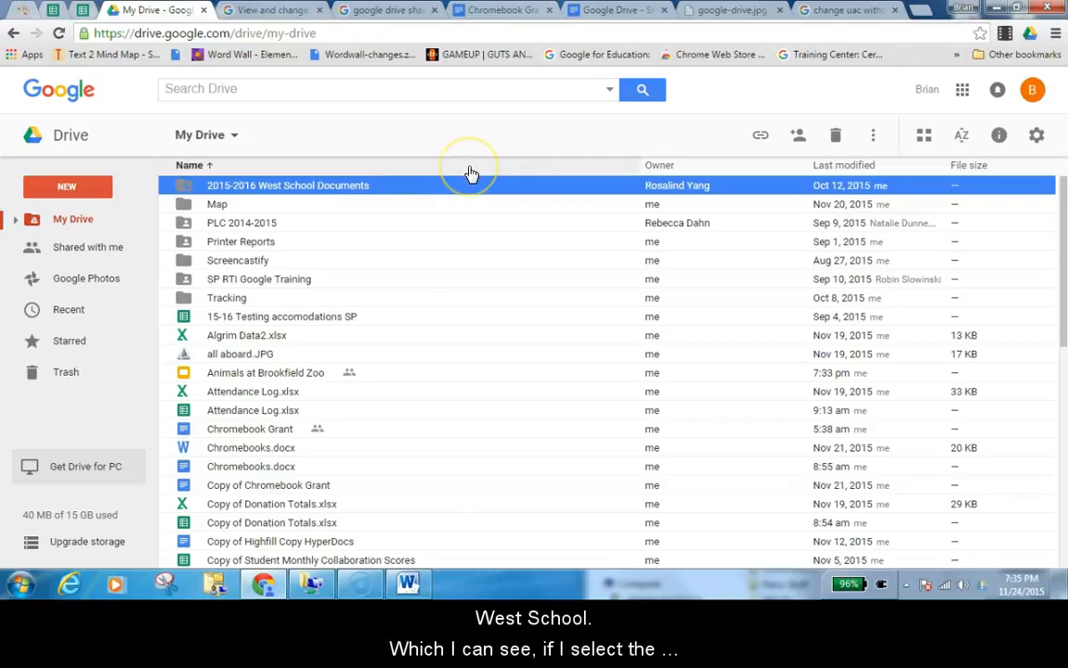
{"action": "left_click", "coordinate": [801, 137]}
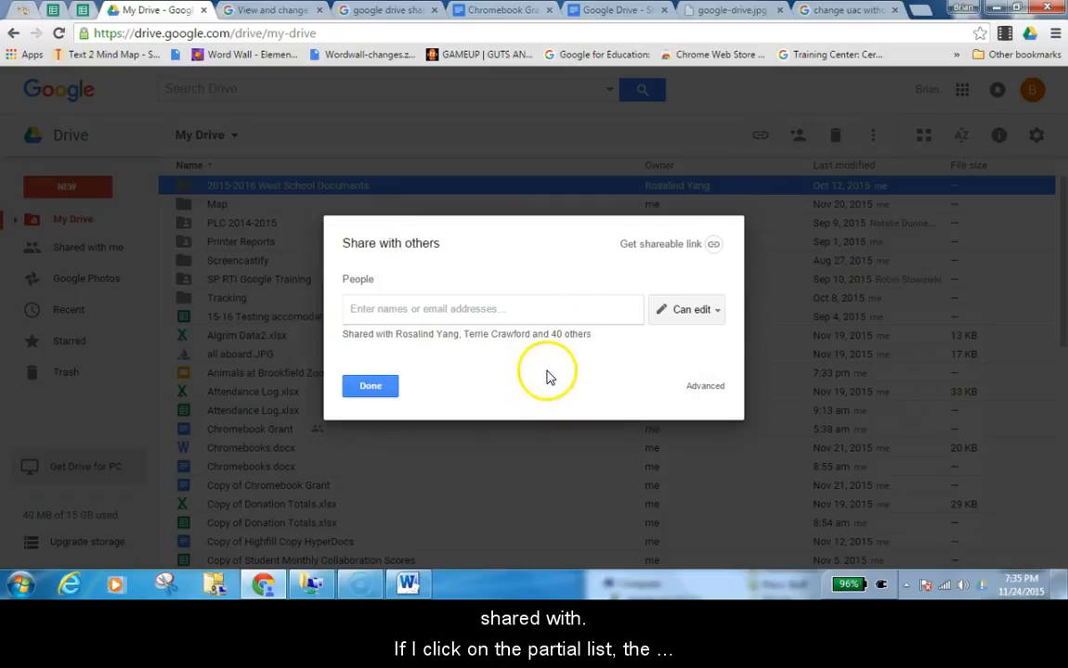
{"action": "left_click", "coordinate": [566, 336]}
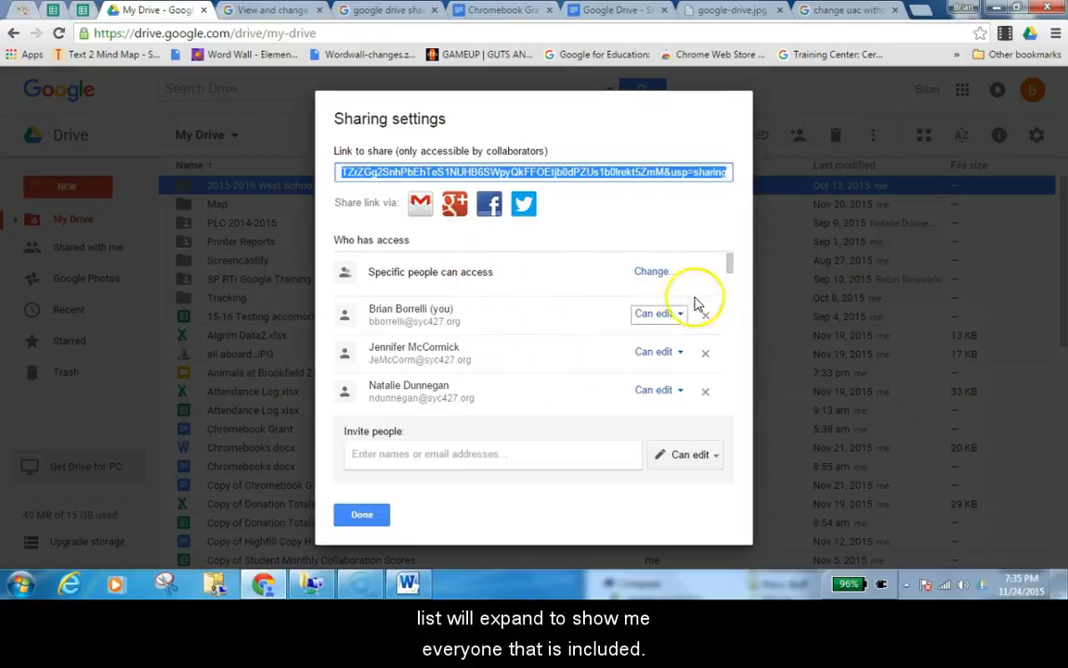
{"action": "mouse_move", "coordinate": [730, 271]}
{"action": "left_mouse_down"}
{"action": "mouse_move", "coordinate": [734, 381]}
{"action": "mouse_move", "coordinate": [732, 258]}
{"action": "left_mouse_up"}
{"action": "left_click", "coordinate": [369, 514]}
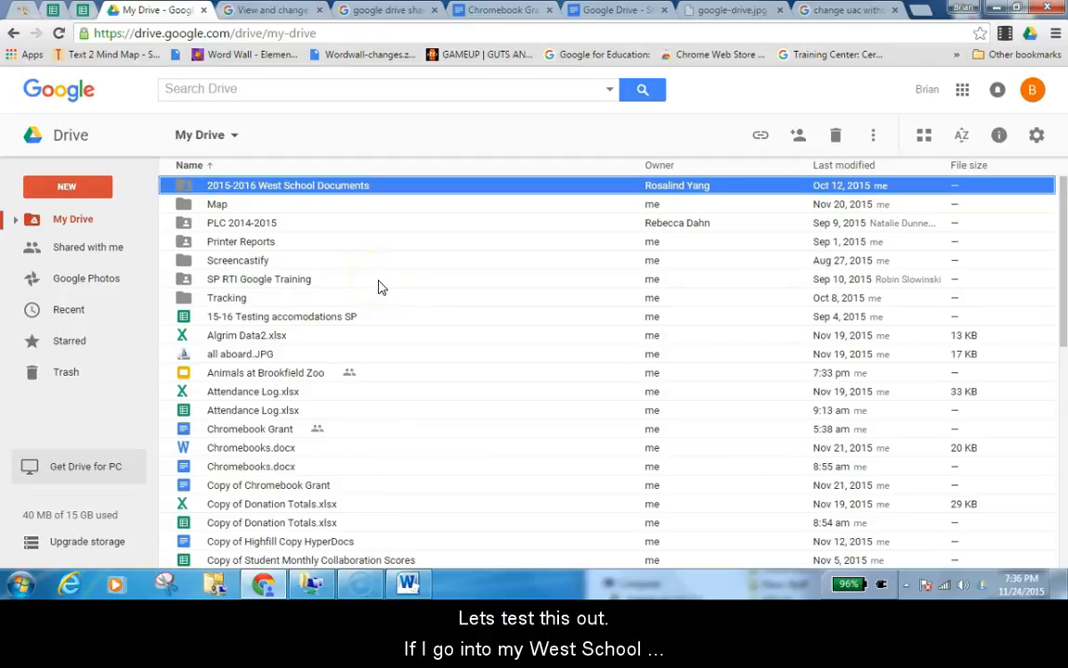
Create a Google Docs document inside the 2015-2016 West School Documents folder, accepting the shared folder's permissions
{"action": "double_click", "coordinate": [313, 189]}
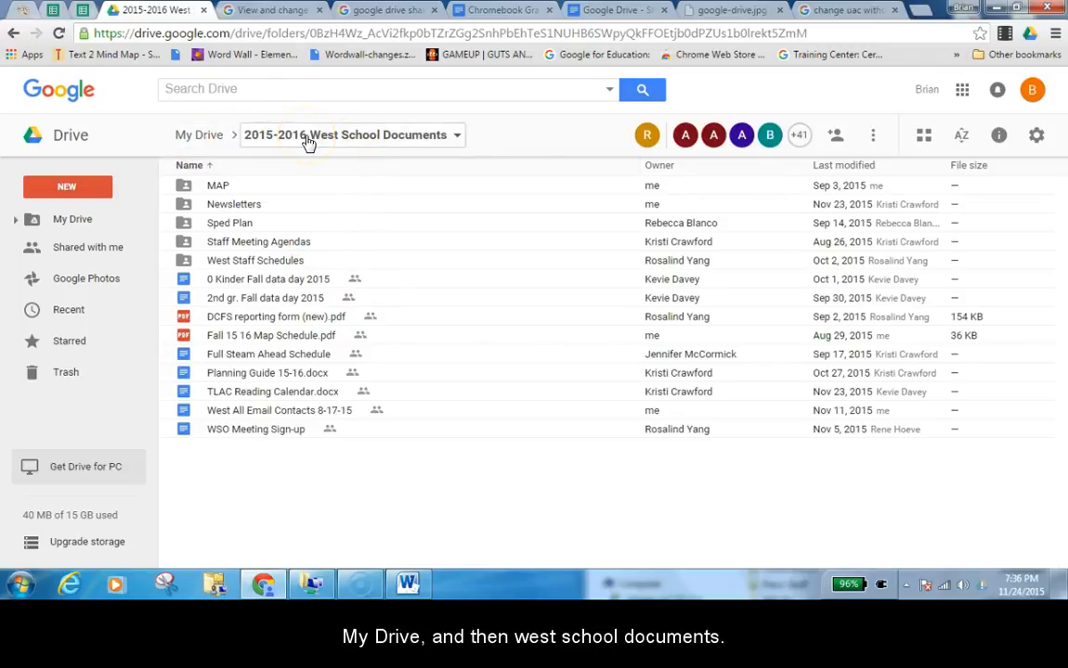
{"action": "left_click", "coordinate": [76, 186]}
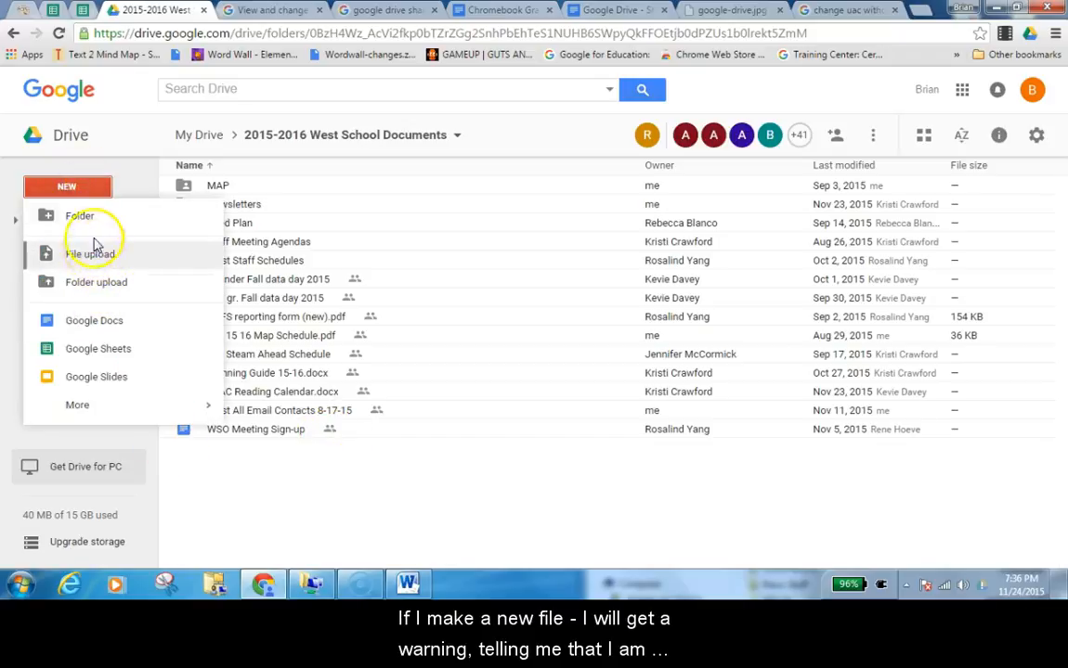
{"action": "left_click", "coordinate": [70, 318]}
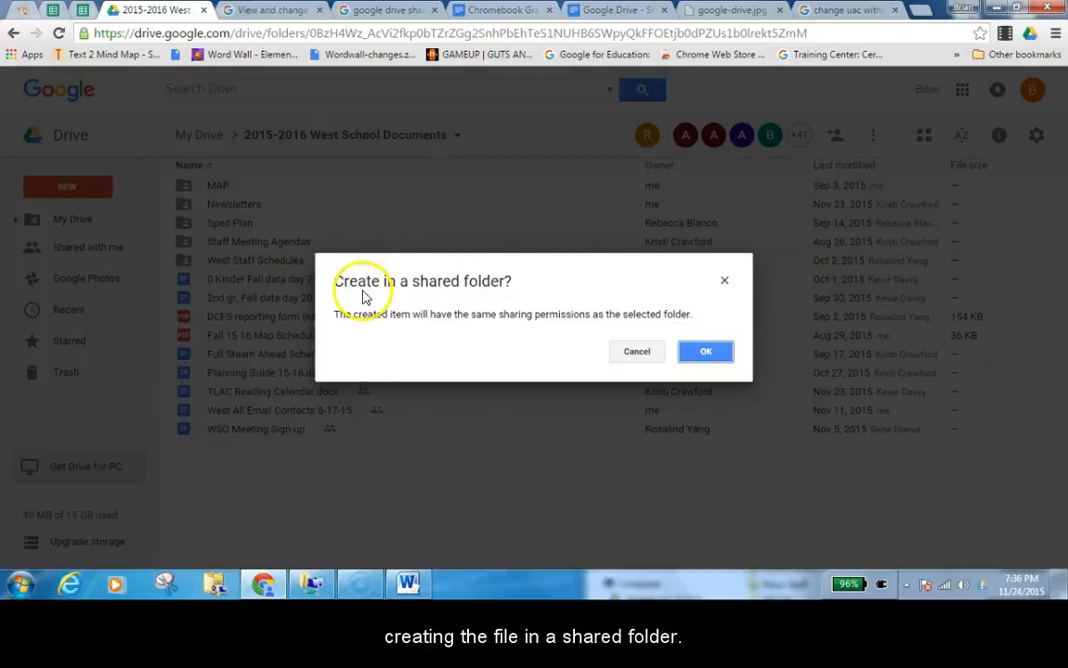
{"action": "left_click", "coordinate": [706, 354]}
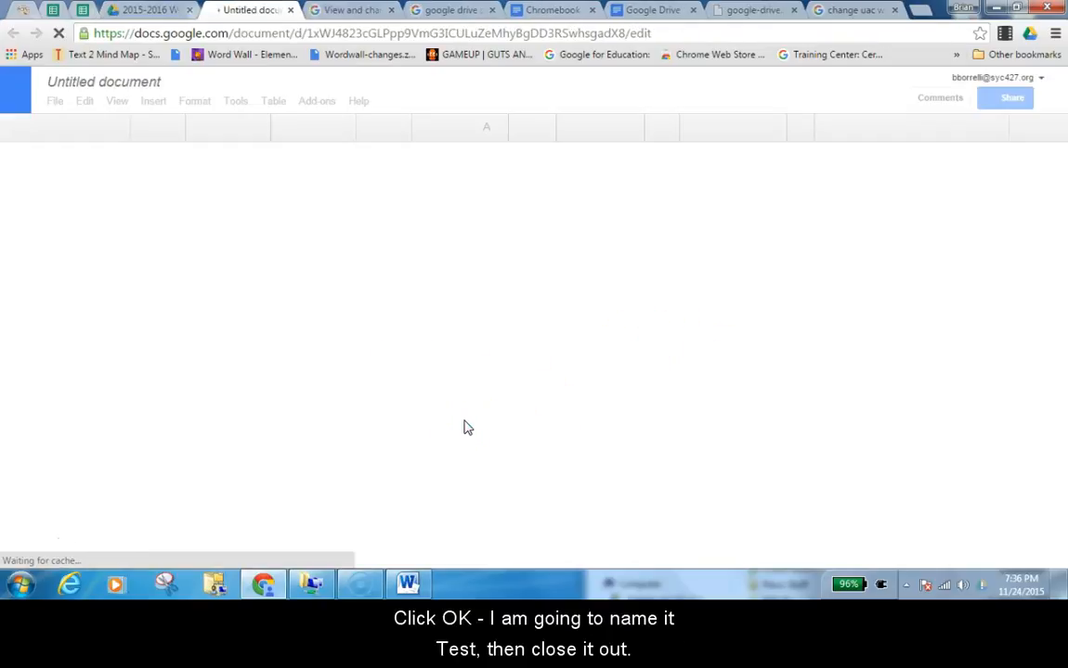
Name the new document Test and close it
{"action": "left_click", "coordinate": [130, 86]}
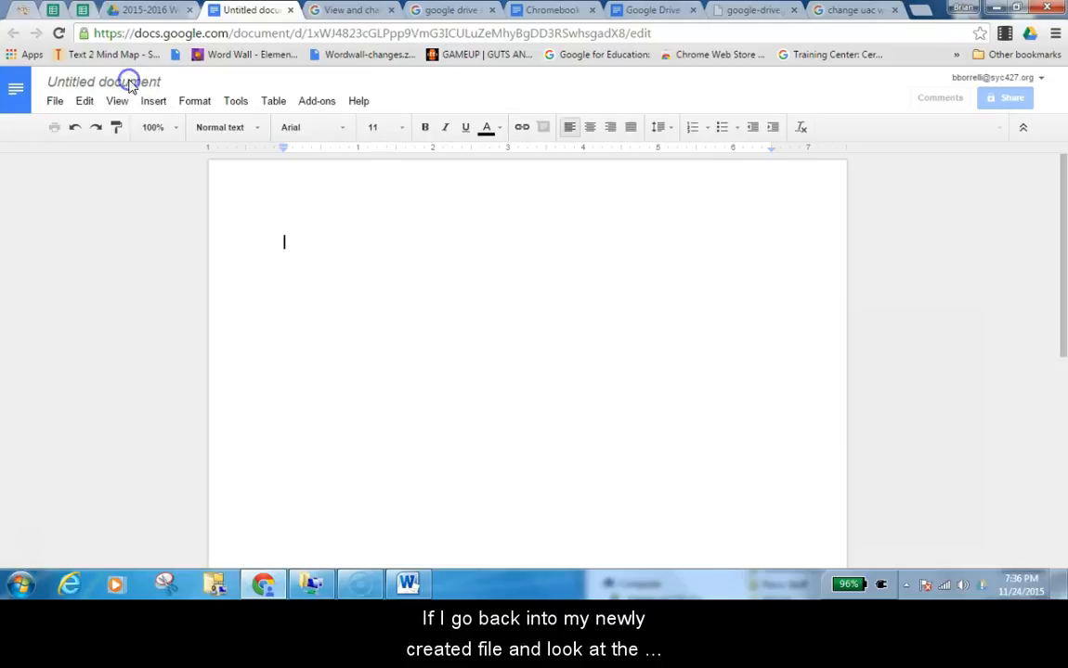
{"action": "type", "text": "Test"}
{"action": "left_click", "coordinate": [517, 334]}
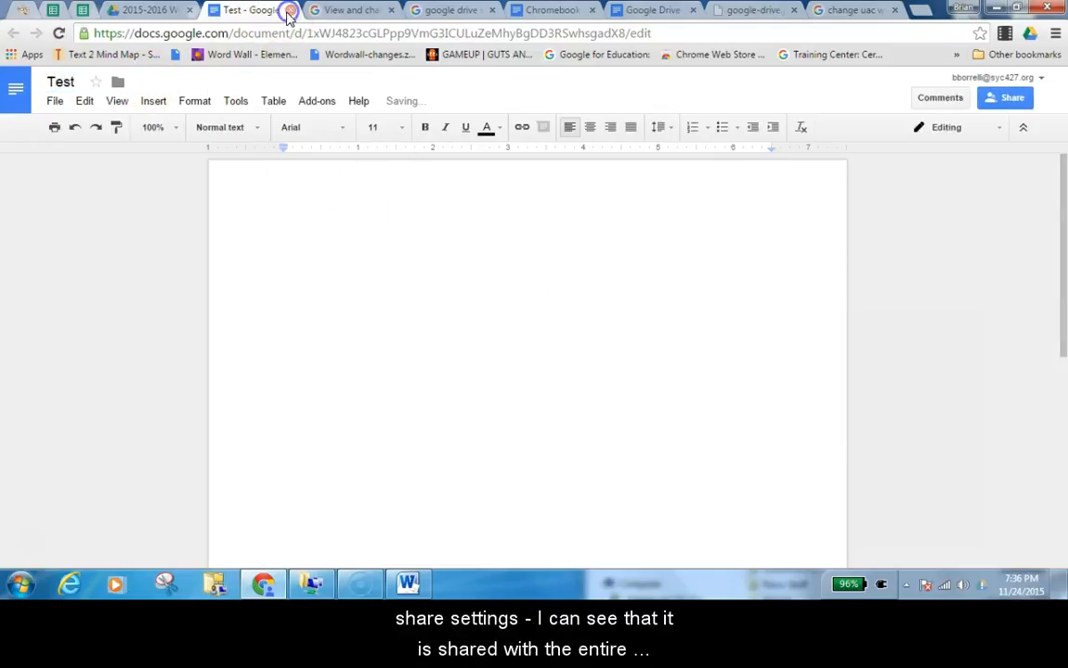
{"action": "left_click", "coordinate": [290, 11]}
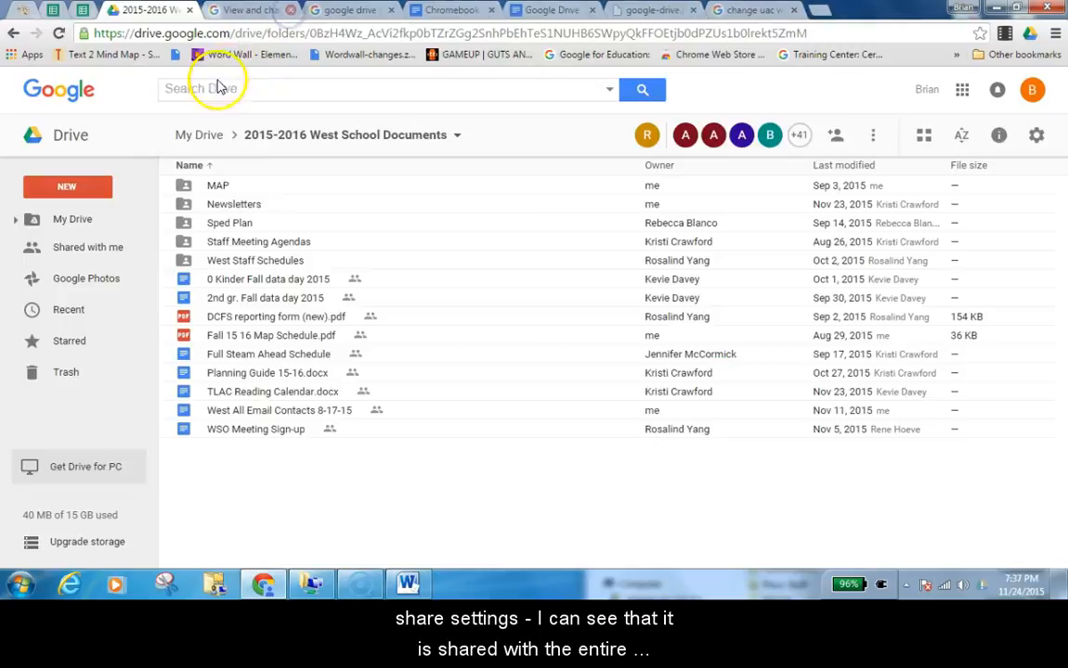
Refresh the folder's file list and open the advanced sharing settings of the Test document
{"action": "left_click", "coordinate": [59, 33]}
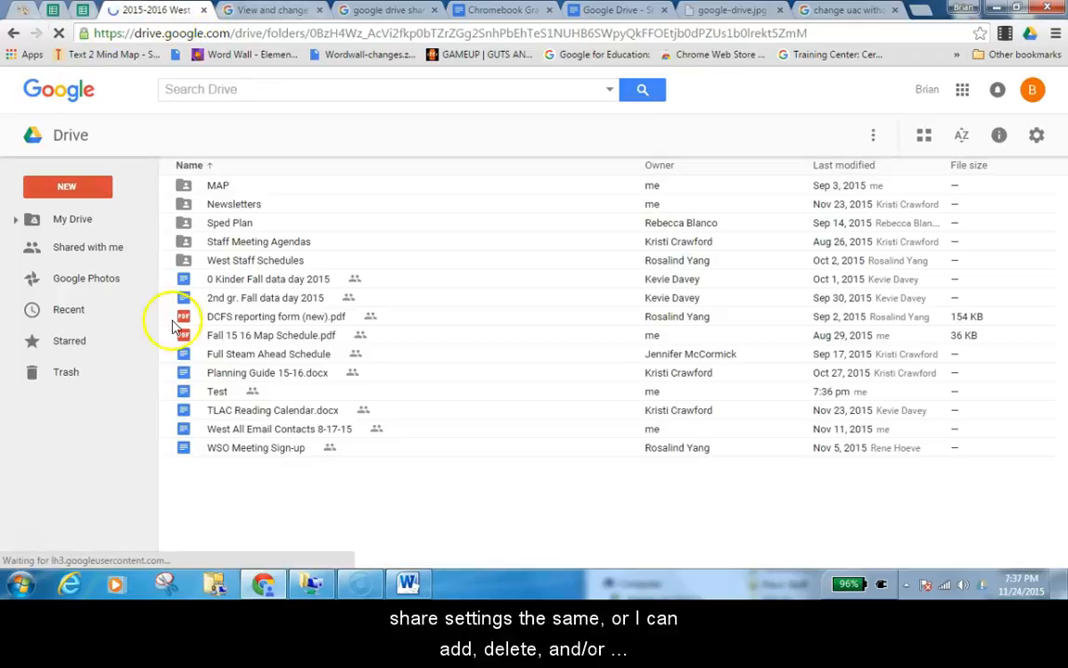
{"action": "left_click", "coordinate": [219, 392]}
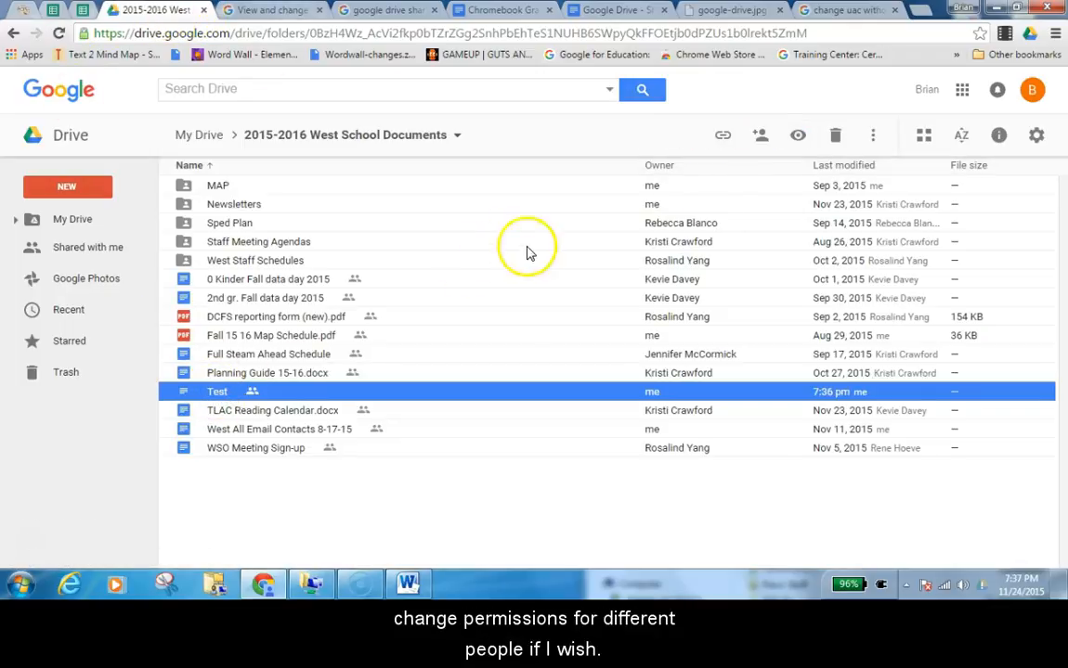
{"action": "left_click", "coordinate": [761, 135]}
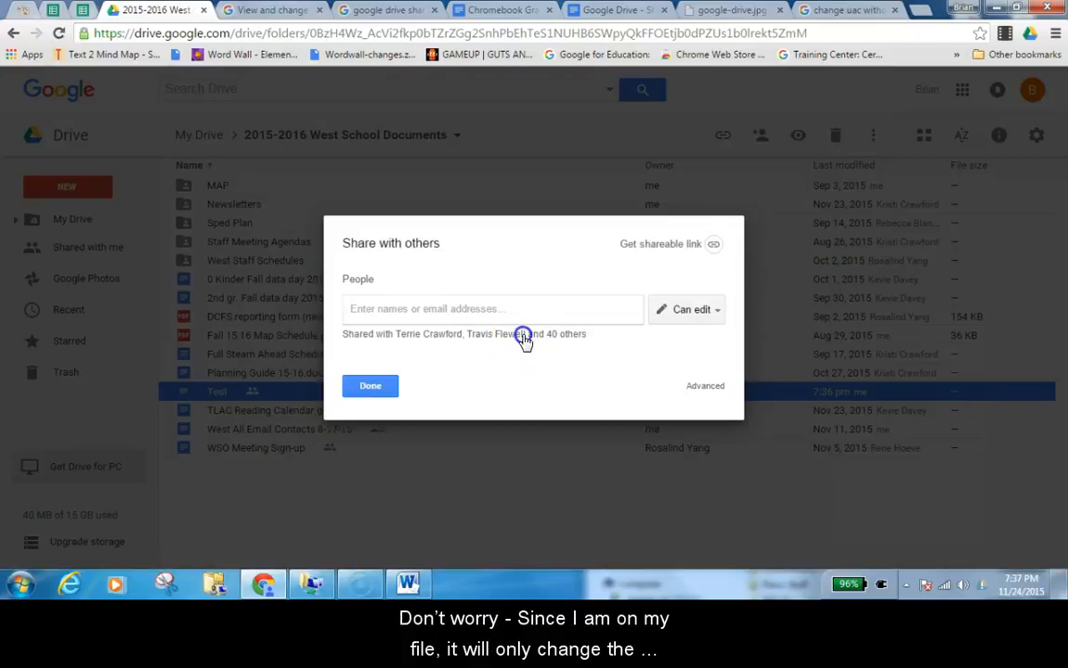
{"action": "left_click", "coordinate": [692, 387]}
Remove one person's access to the Test document, set the next two people to Can comment and Can view, and save the changes
{"action": "left_click_drag", "start_coordinate": [729, 248], "coordinate": [732, 277]}
{"action": "left_click", "coordinate": [706, 292]}
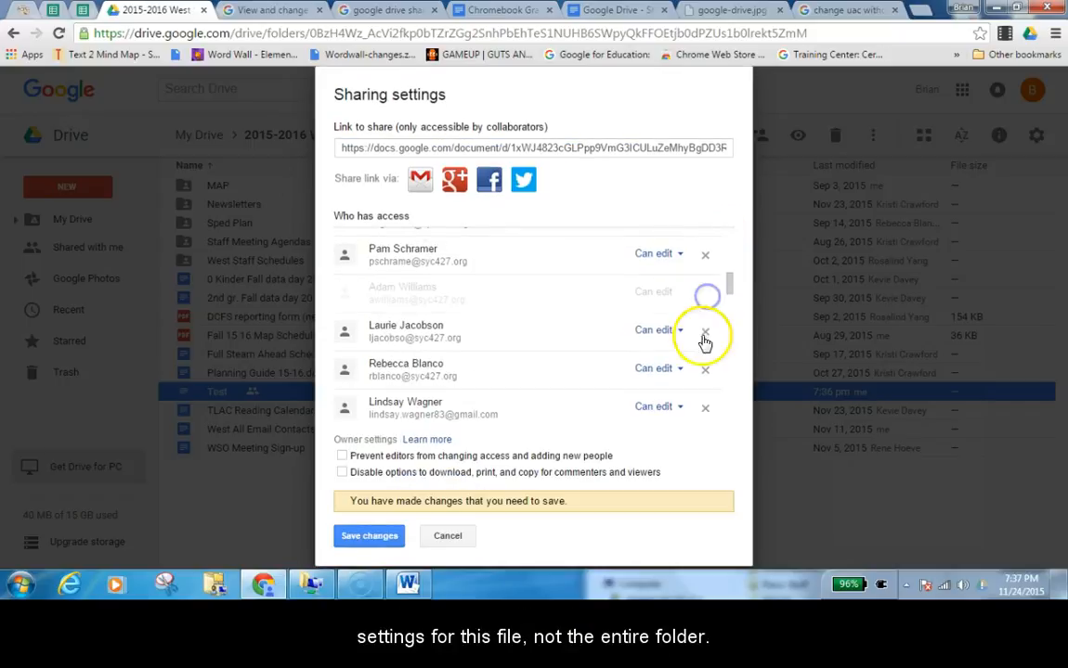
{"action": "left_click", "coordinate": [676, 343]}
{"action": "left_click", "coordinate": [682, 399]}
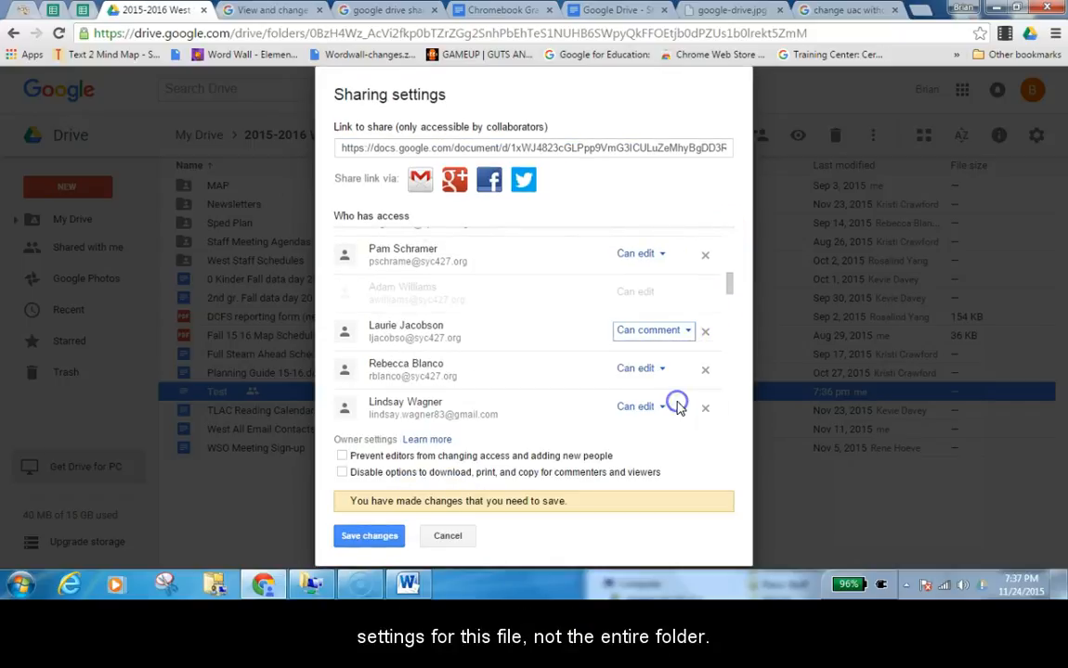
{"action": "left_click", "coordinate": [641, 369]}
{"action": "left_click", "coordinate": [671, 460]}
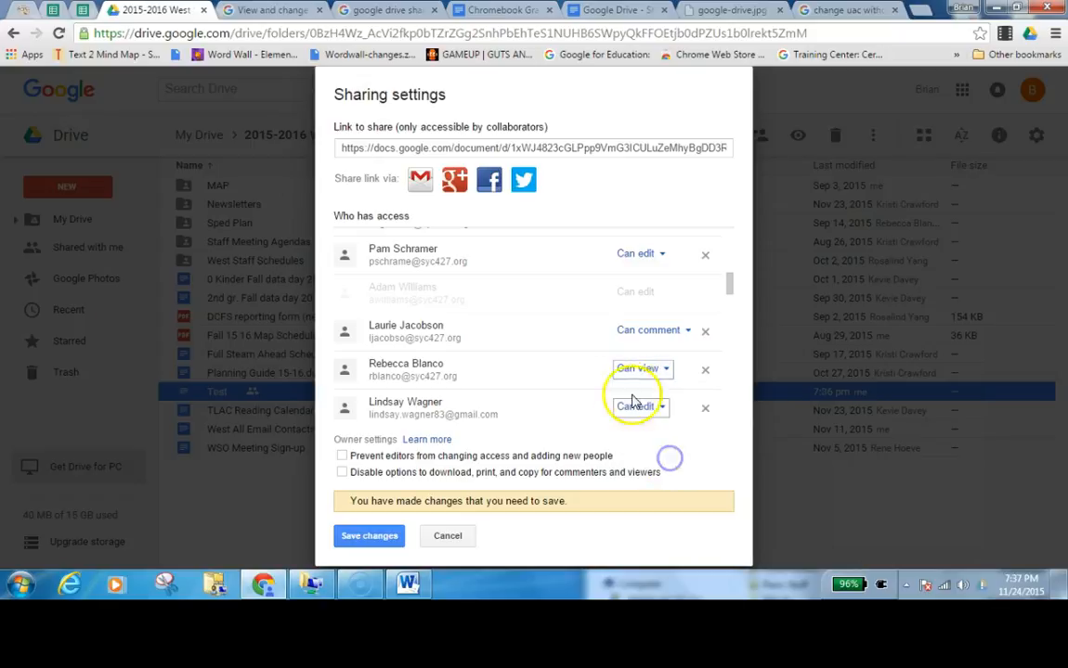
{"action": "left_click", "coordinate": [372, 536]}
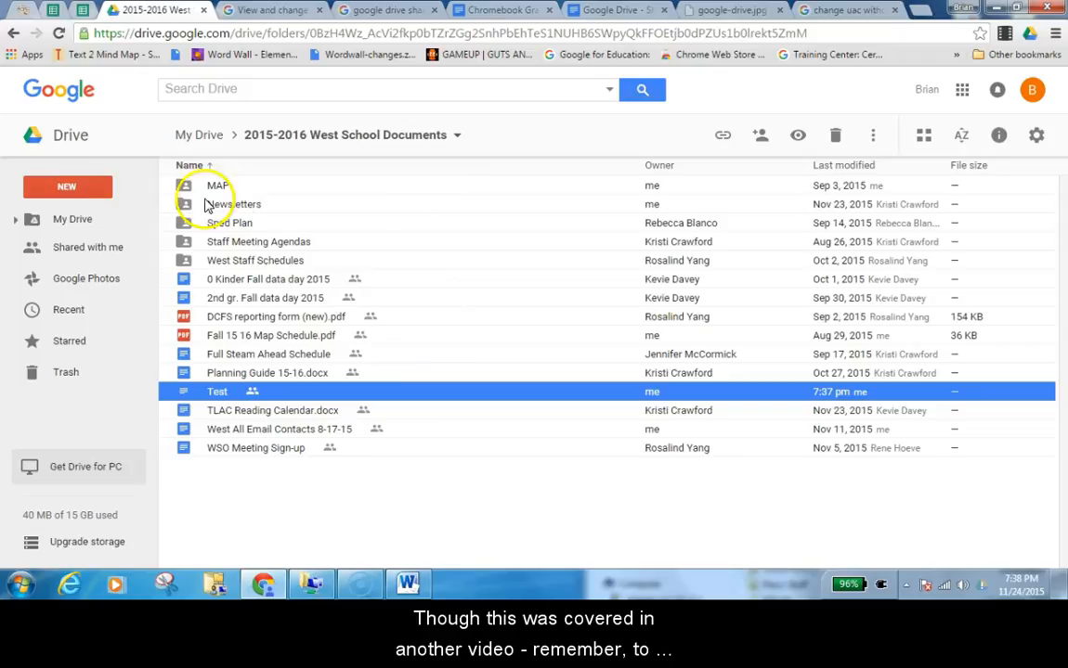
Add the 15-16 Testing accomodations spreadsheet from the files shared with you to My Drive, keeping it in the main My Drive location
{"action": "left_click", "coordinate": [70, 220]}
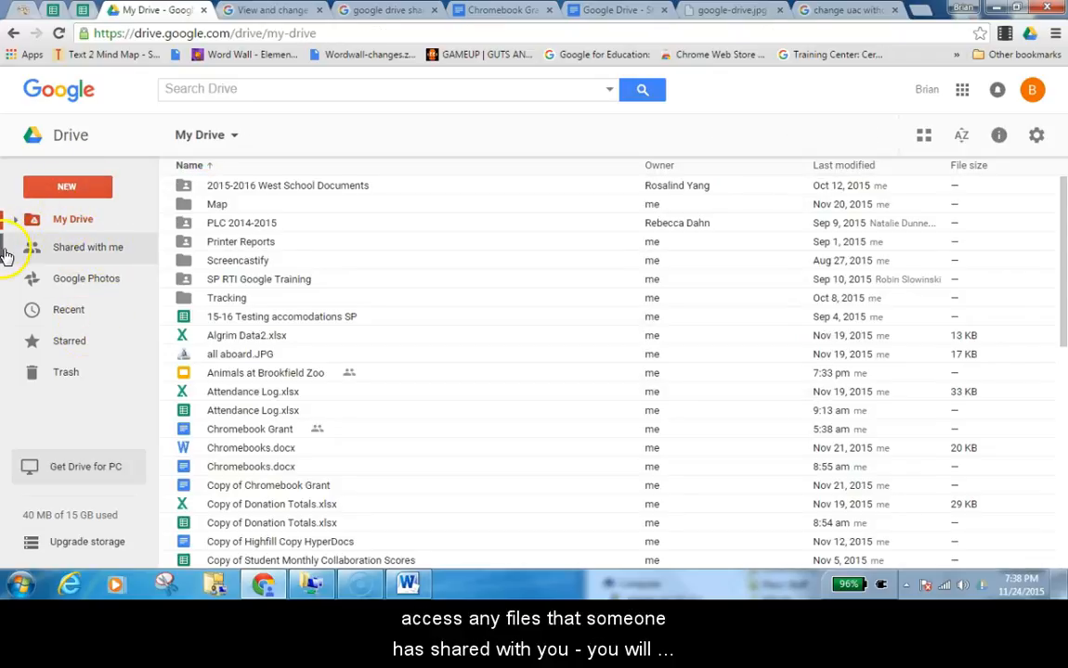
{"action": "left_click", "coordinate": [106, 253]}
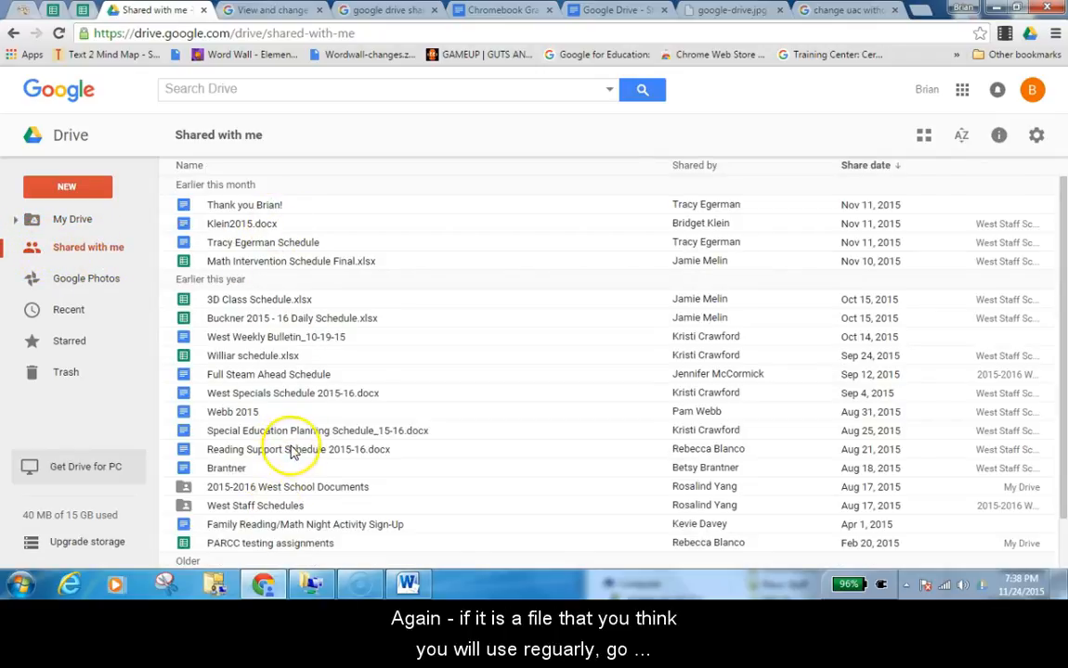
{"action": "scroll", "coordinate": [297, 483], "scroll_direction": "down", "scroll_amount": 1}
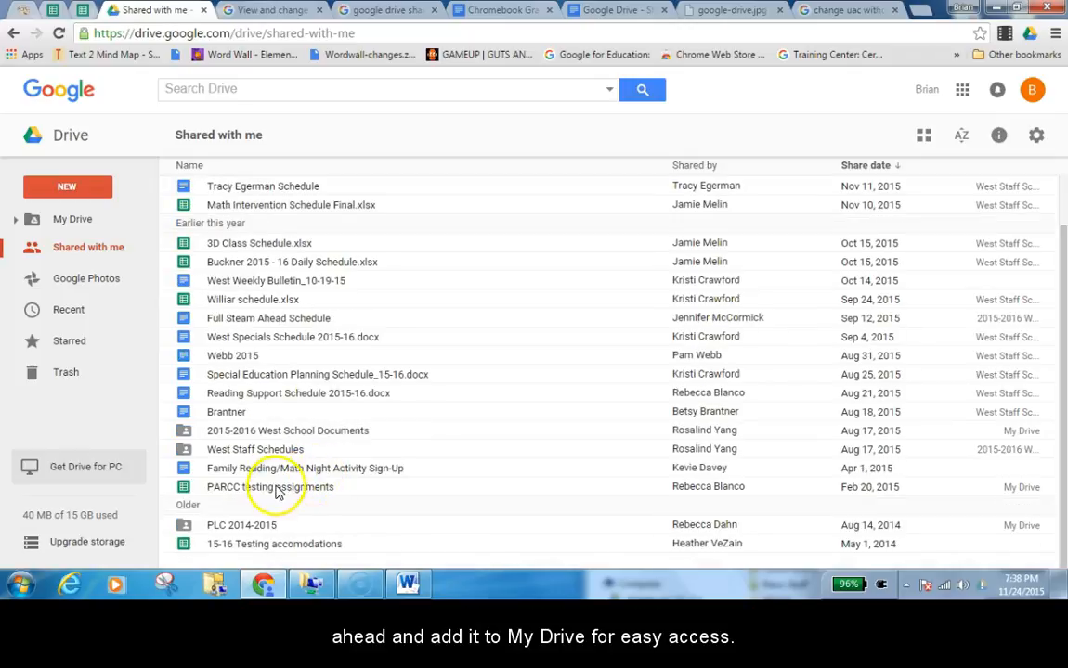
{"action": "left_click", "coordinate": [274, 489]}
{"action": "left_click", "coordinate": [266, 548]}
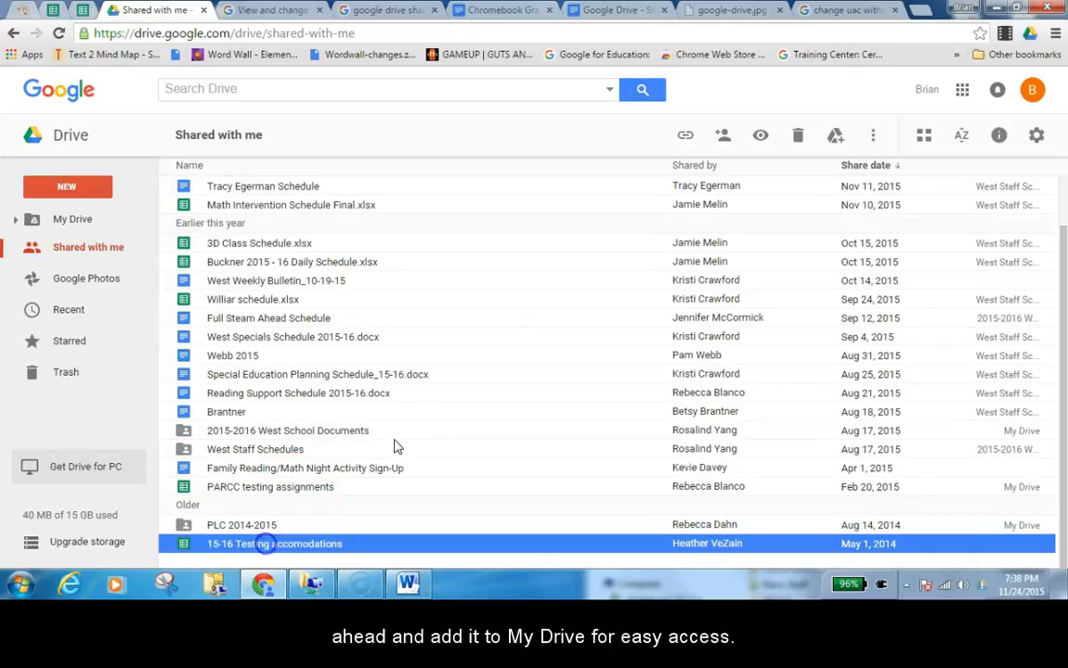
{"action": "left_click", "coordinate": [838, 136]}
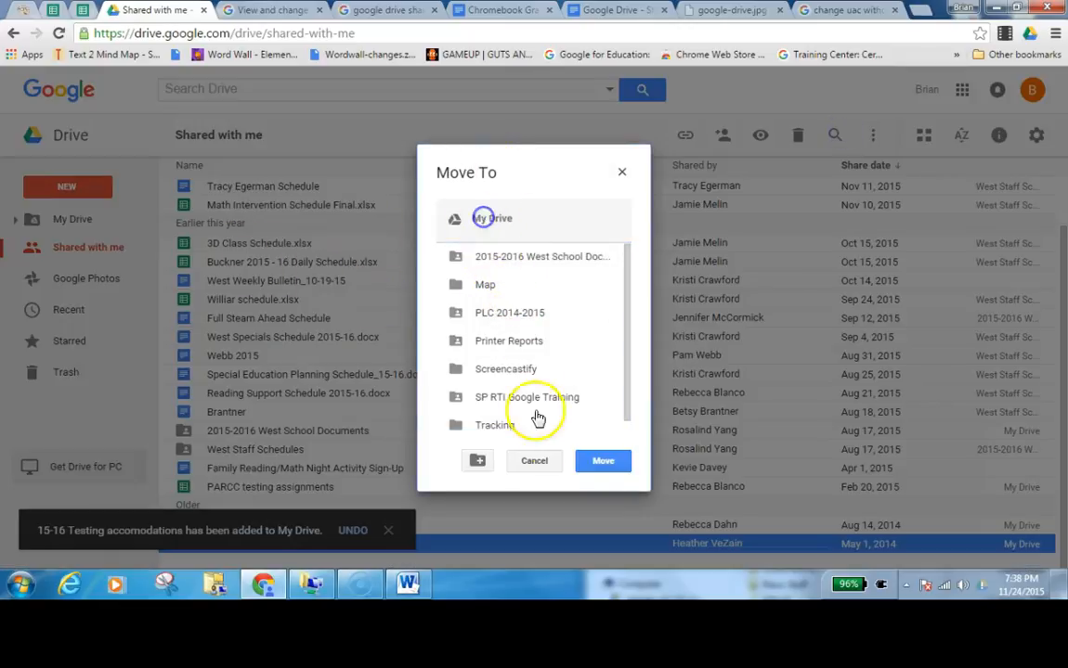
{"action": "left_click", "coordinate": [594, 461]}
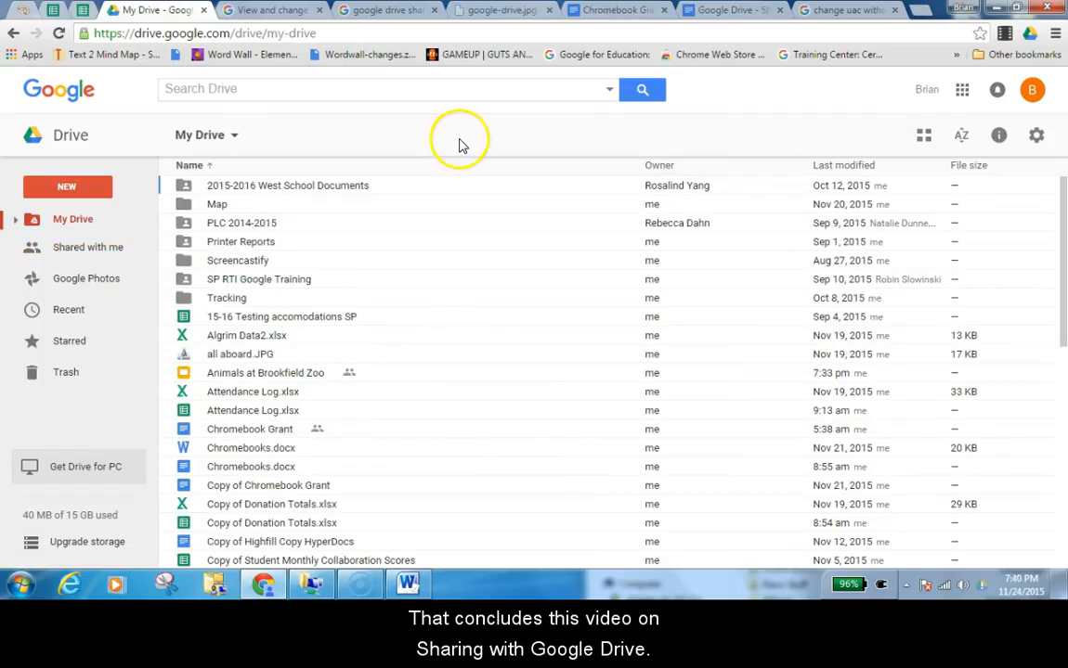
Show the google-drive.jpg image that is already open in the browser
{"action": "left_click", "coordinate": [488, 10]}
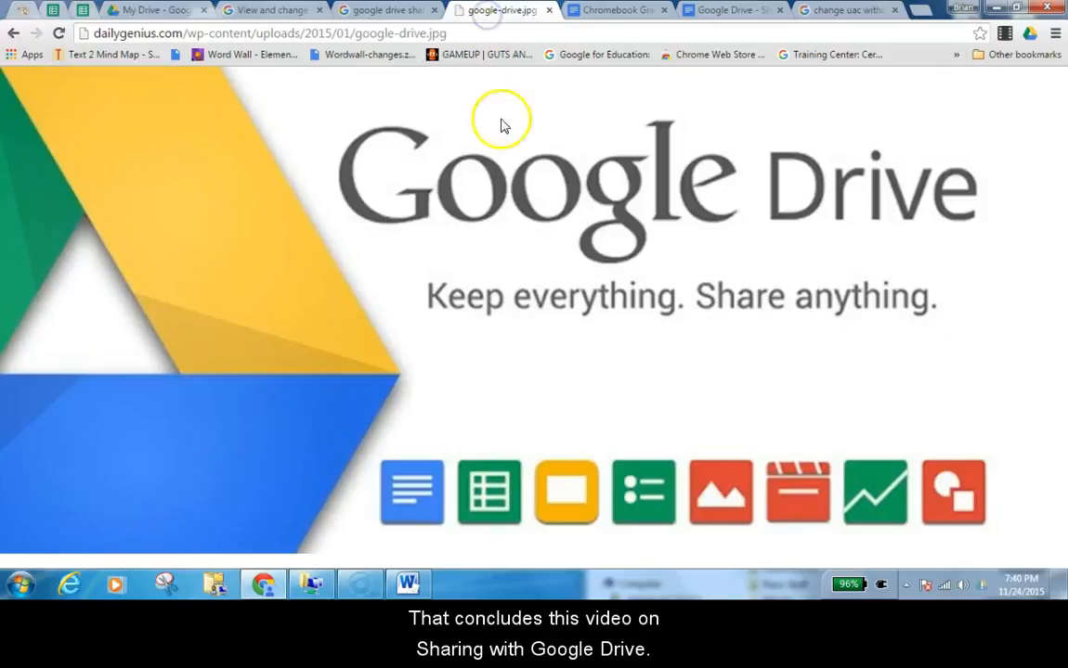